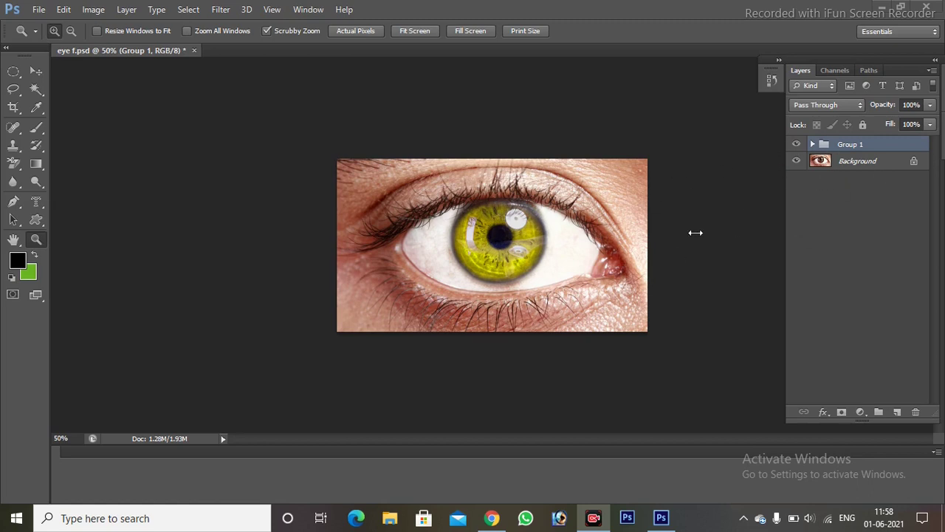
Step: Toggle Group 1 off and on twice to compare yellow and brown irises, then close eye f.psd
{"action": "left_click", "coordinate": [847, 175]}
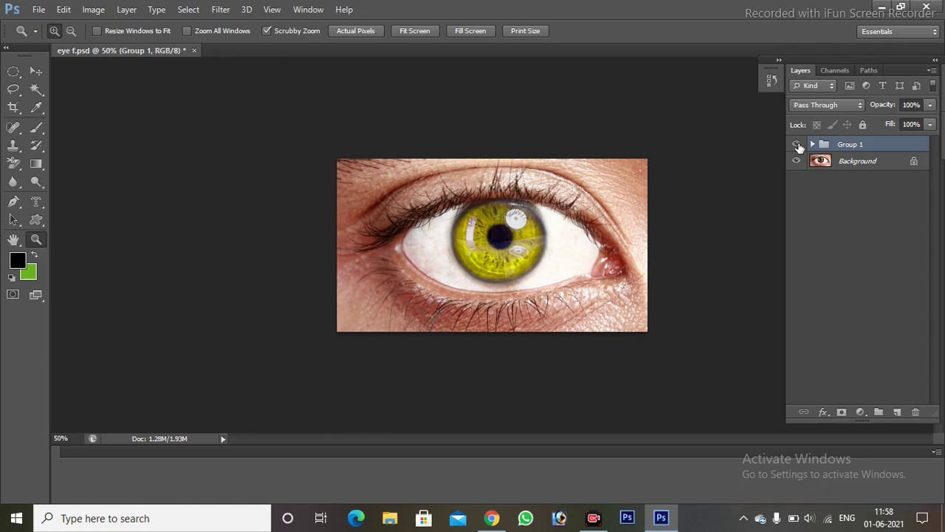
{"action": "left_click", "coordinate": [797, 145]}
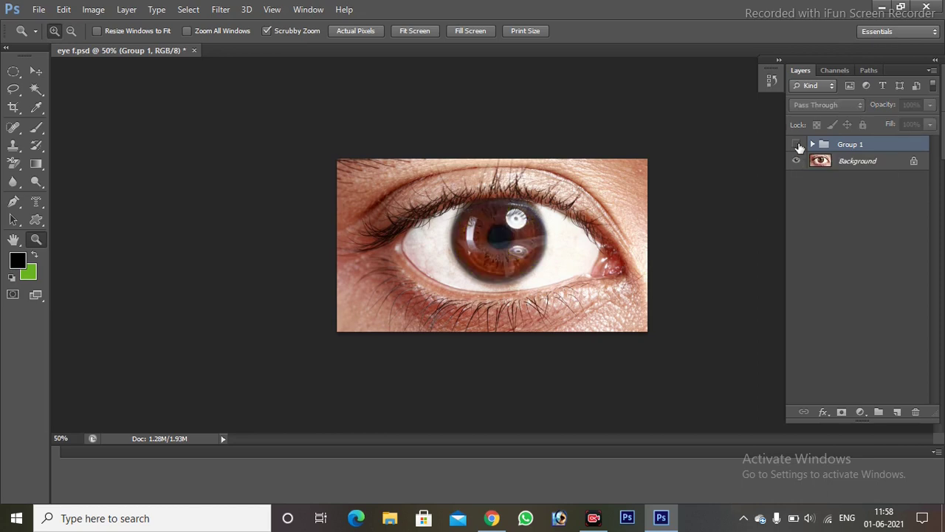
{"action": "left_click", "coordinate": [797, 144]}
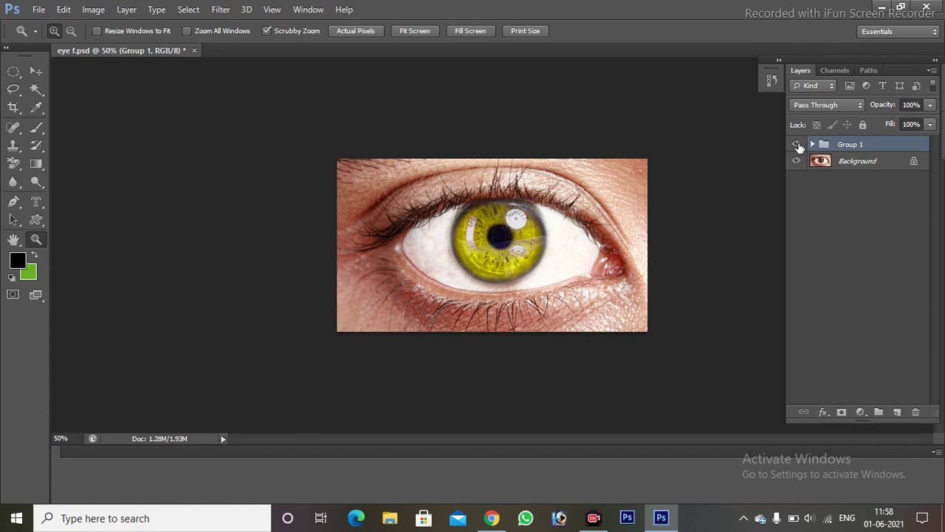
{"action": "left_click", "coordinate": [796, 145]}
{"action": "left_click", "coordinate": [796, 145]}
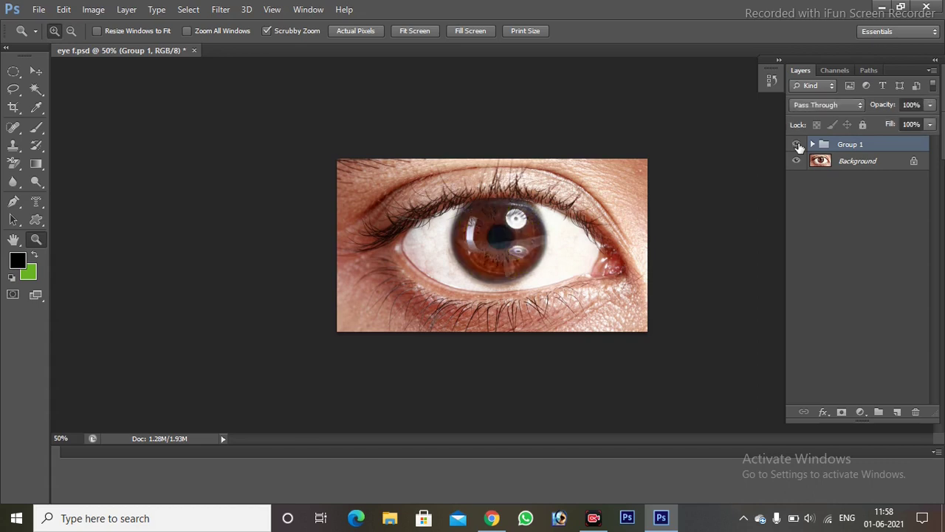
{"action": "left_click", "coordinate": [194, 50]}
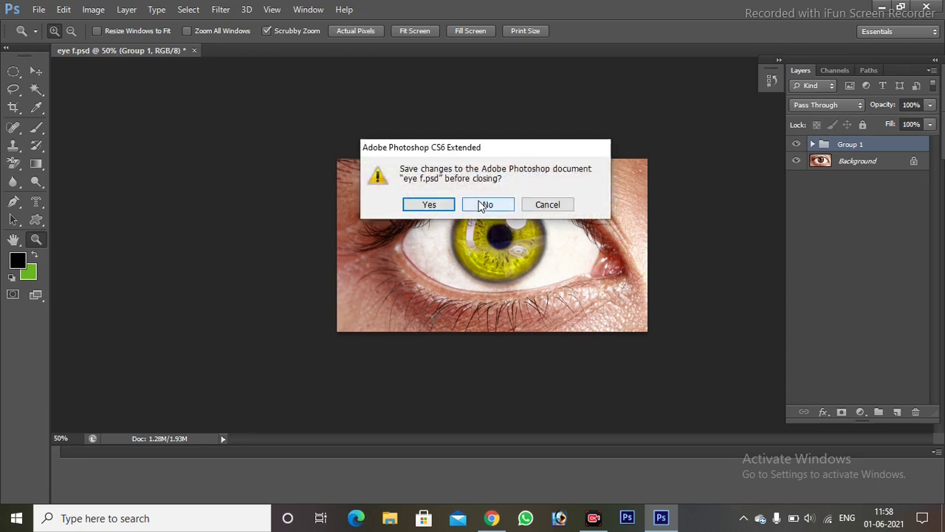
Step: Close eye f.psd and open the dc-Cover grey-green eye JPEG from the patti folder
{"action": "left_click", "coordinate": [429, 205]}
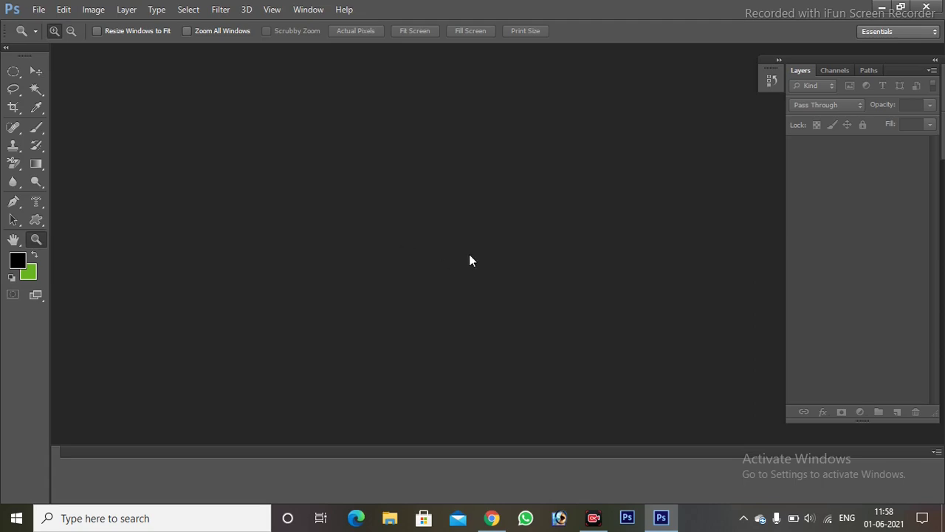
{"action": "key", "text": "ctrl+o"}
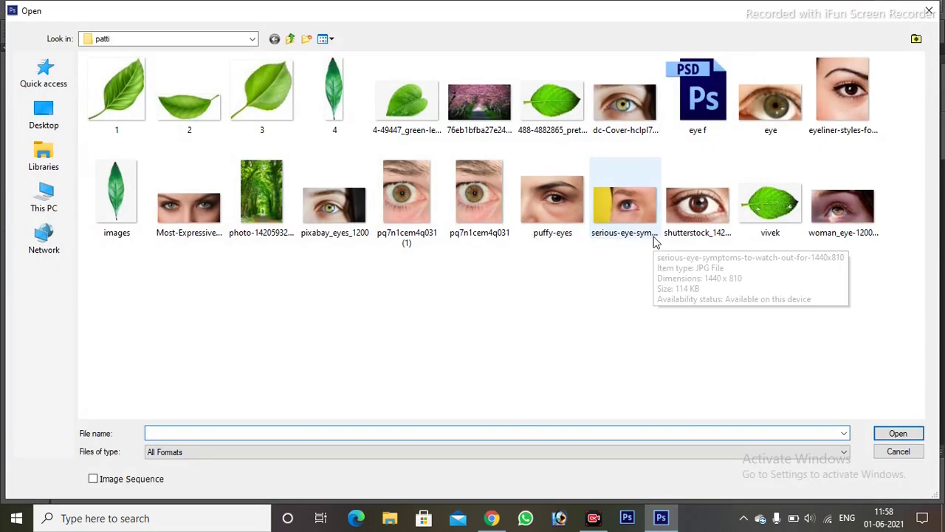
{"action": "left_click", "coordinate": [619, 125]}
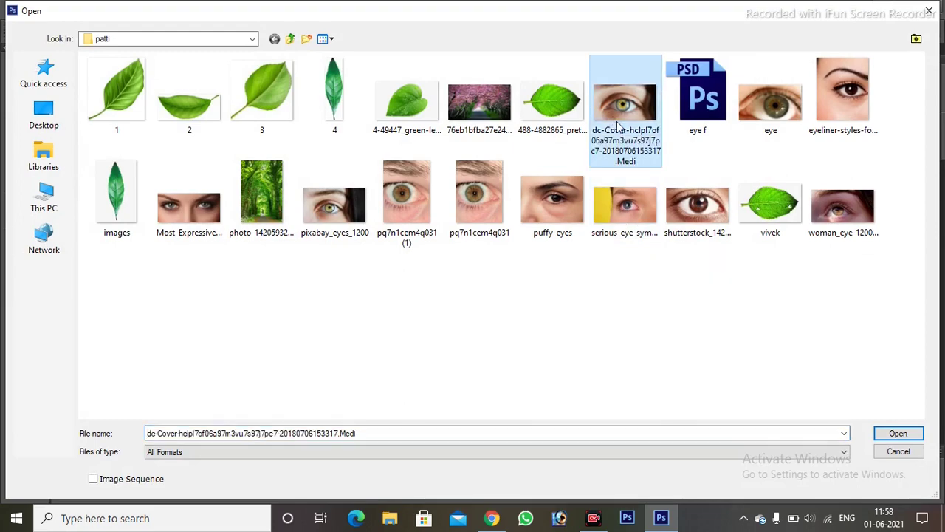
{"action": "double_click", "coordinate": [623, 111]}
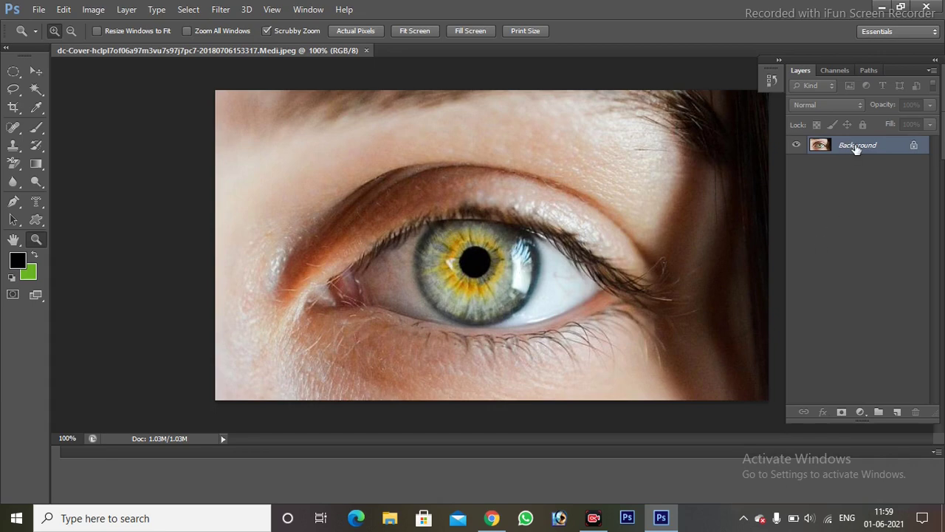
Step: Add a Brightness/Contrast adjustment layer with Brightness 100, with black as the foreground colour
{"action": "left_click", "coordinate": [861, 419]}
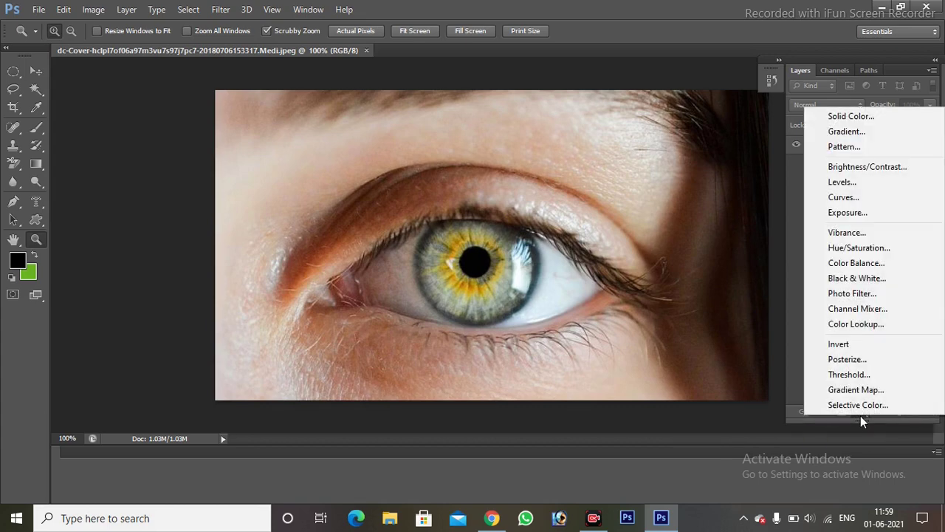
{"action": "left_click", "coordinate": [857, 168]}
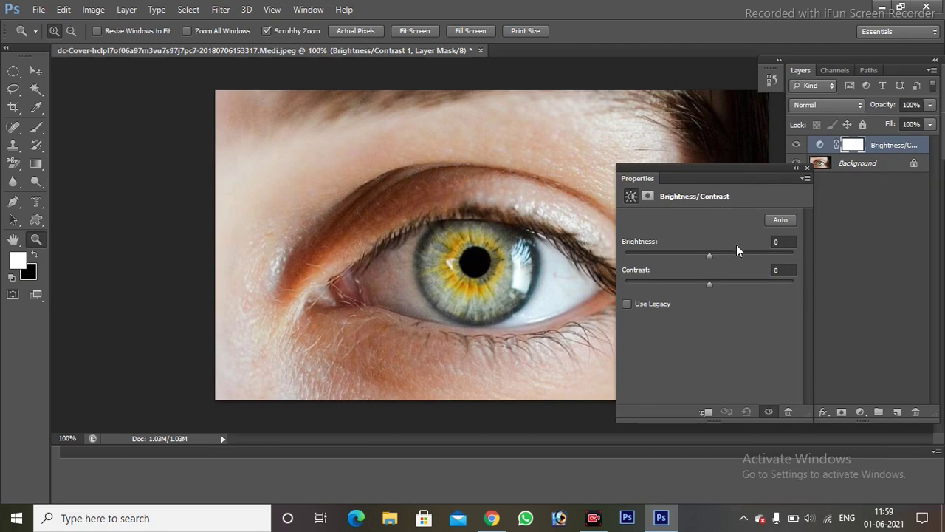
{"action": "left_click_drag", "start_coordinate": [709, 254], "coordinate": [772, 257]}
{"action": "left_click", "coordinate": [787, 241]}
{"action": "type", "text": "100"}
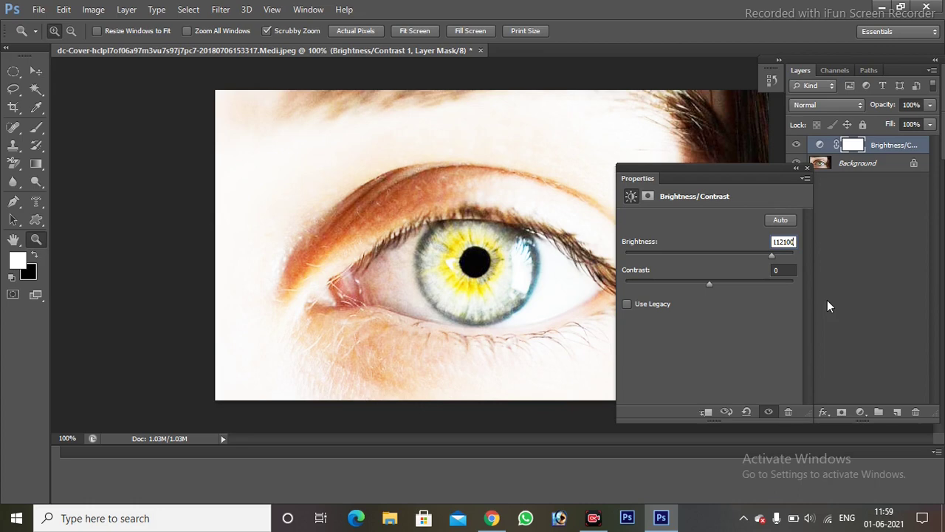
{"action": "key", "text": "BackSpace"}
{"action": "key", "text": "BackSpace"}
{"action": "key", "text": "BackSpace"}
{"action": "key", "text": "BackSpace"}
{"action": "key", "text": "BackSpace"}
{"action": "key", "text": "BackSpace"}
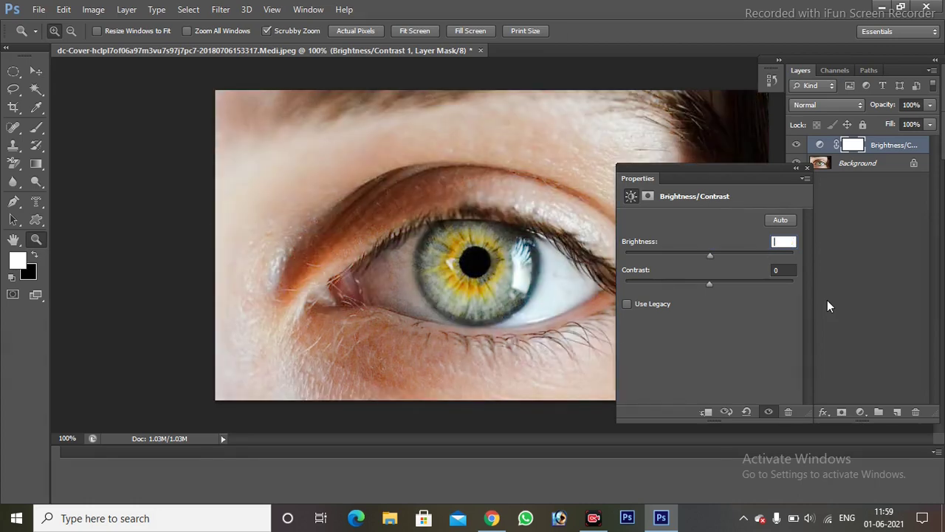
{"action": "type", "text": "100"}
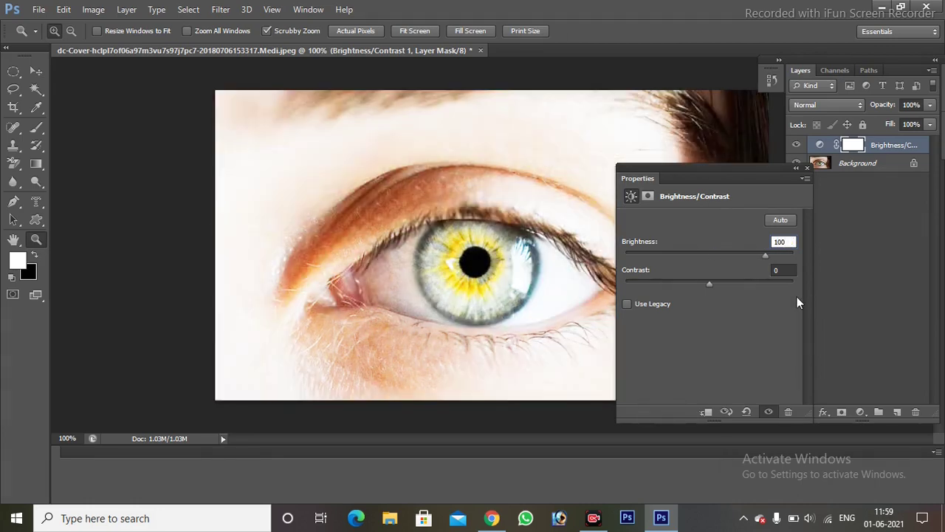
{"action": "left_click", "coordinate": [806, 170]}
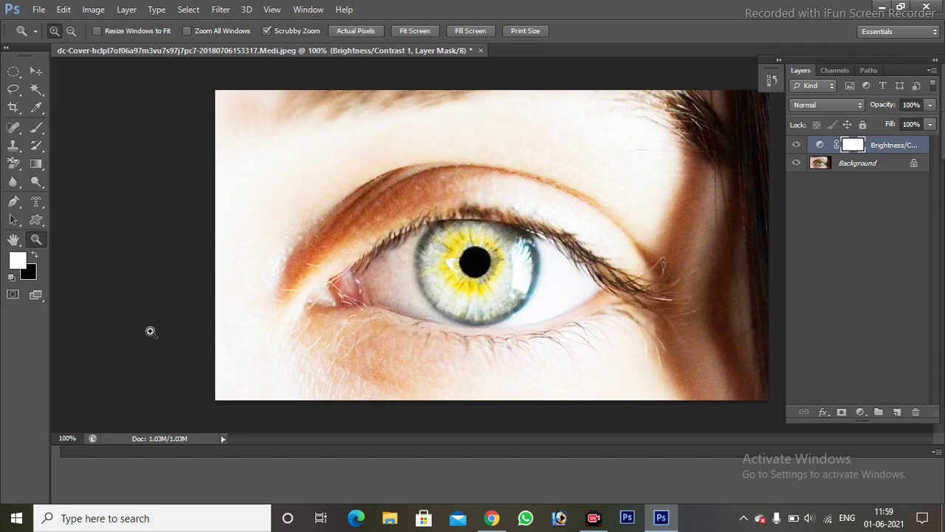
{"action": "key", "text": "x"}
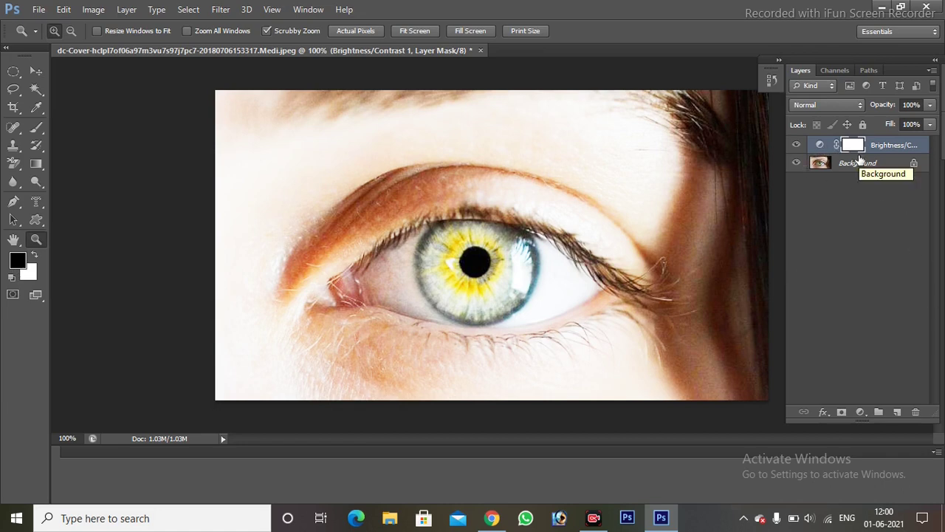
Step: Invert the Brightness/Contrast 1 mask to black, hiding the brightening across the whole photo
{"action": "key", "text": "ctrl+i"}
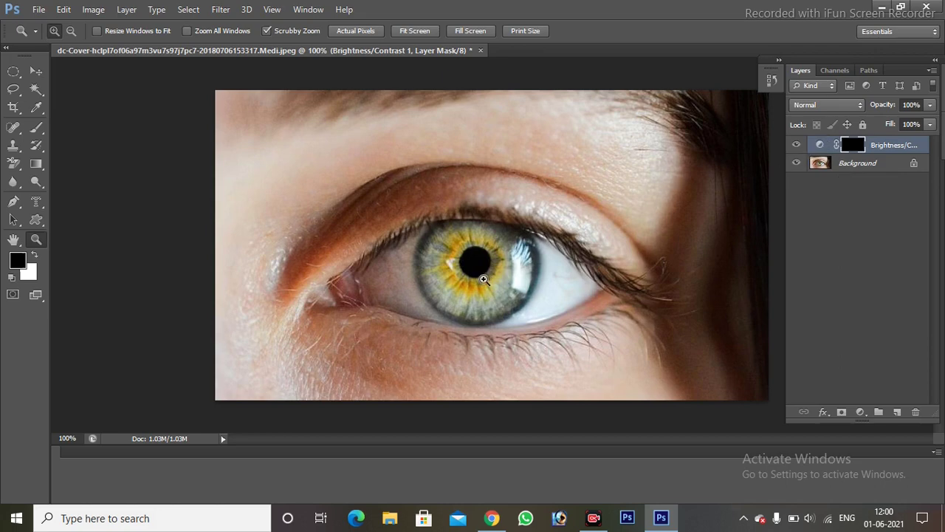
{"action": "key", "text": "b"}
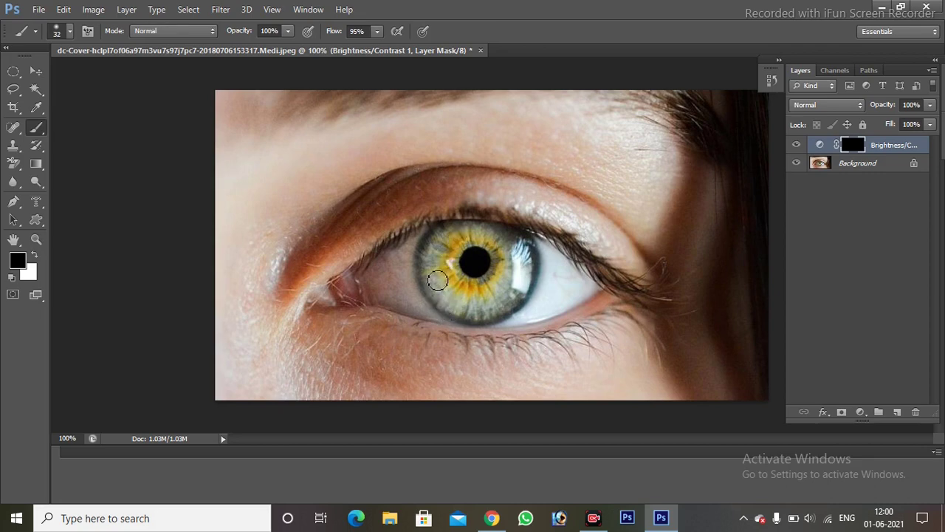
{"action": "key", "text": "z"}
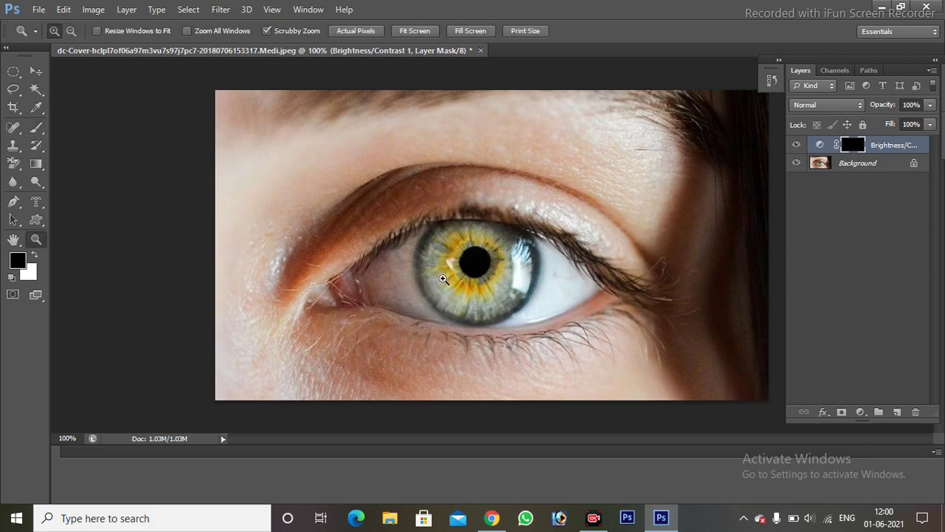
{"action": "right_click", "coordinate": [483, 269]}
{"action": "left_click", "coordinate": [515, 291]}
Step: Zoom to 300% on the iris and paint the lower iris white with a 20 px brush
{"action": "left_click", "coordinate": [484, 284]}
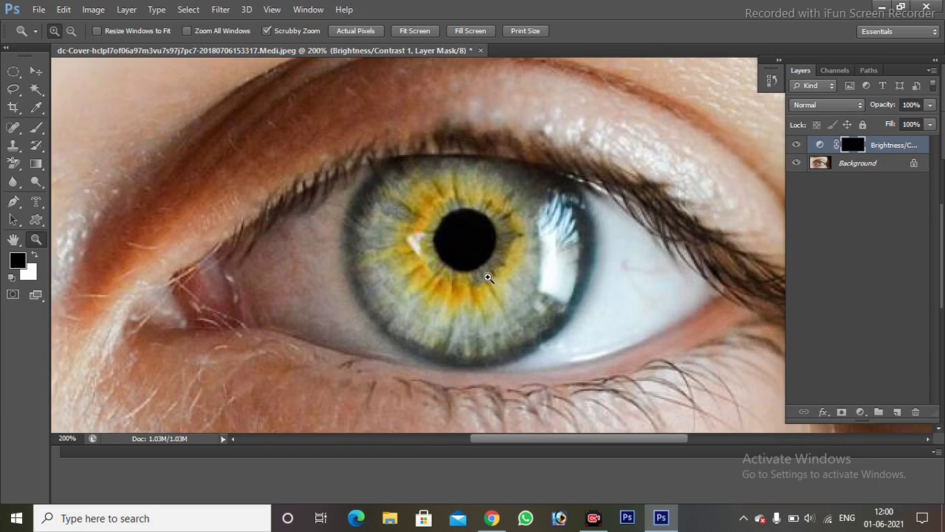
{"action": "left_click", "coordinate": [502, 256]}
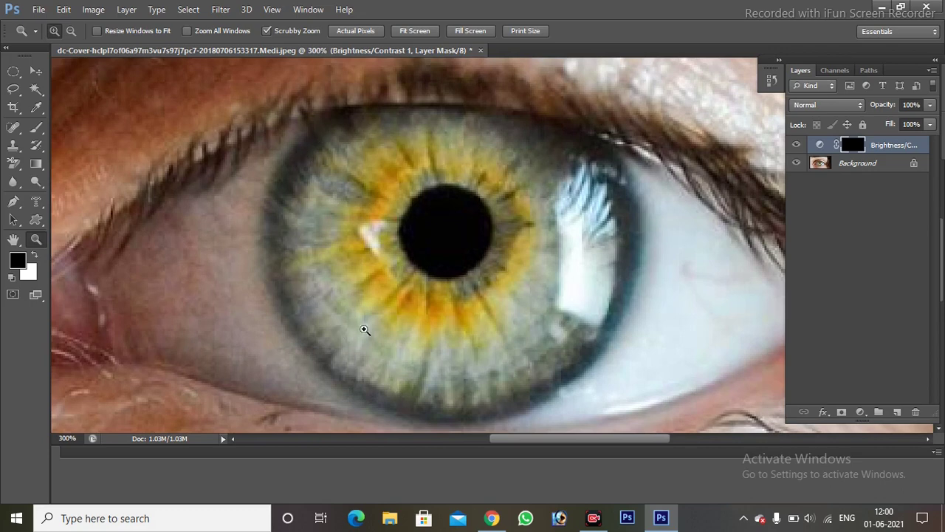
{"action": "key", "text": "b"}
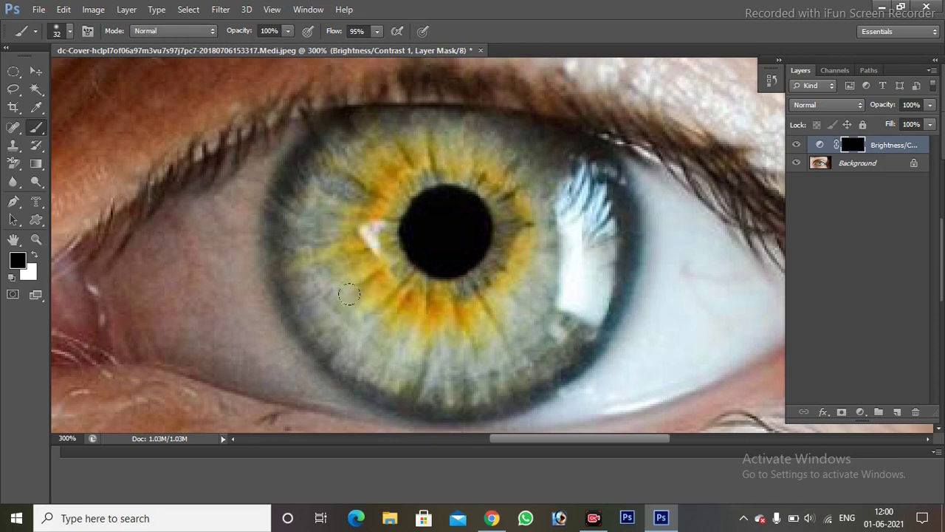
{"action": "right_click", "coordinate": [372, 305]}
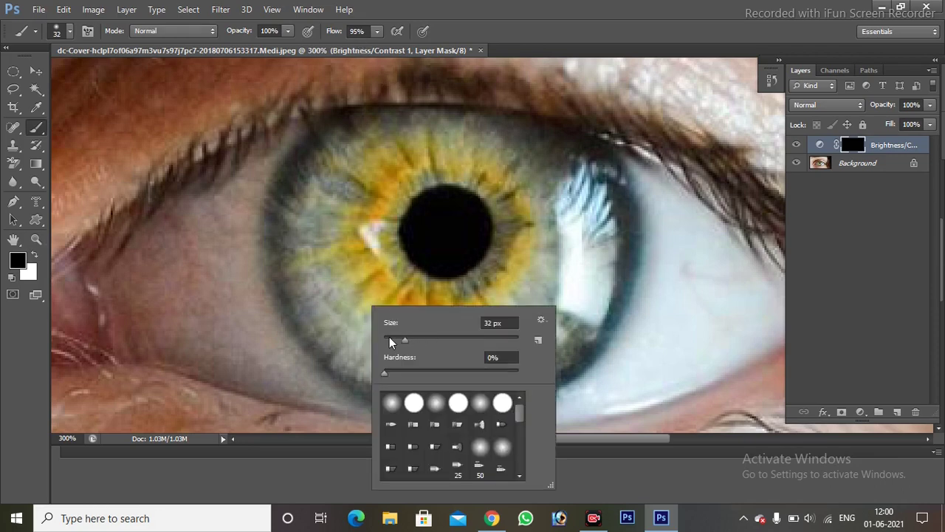
{"action": "left_click", "coordinate": [396, 338]}
{"action": "key", "text": "Return"}
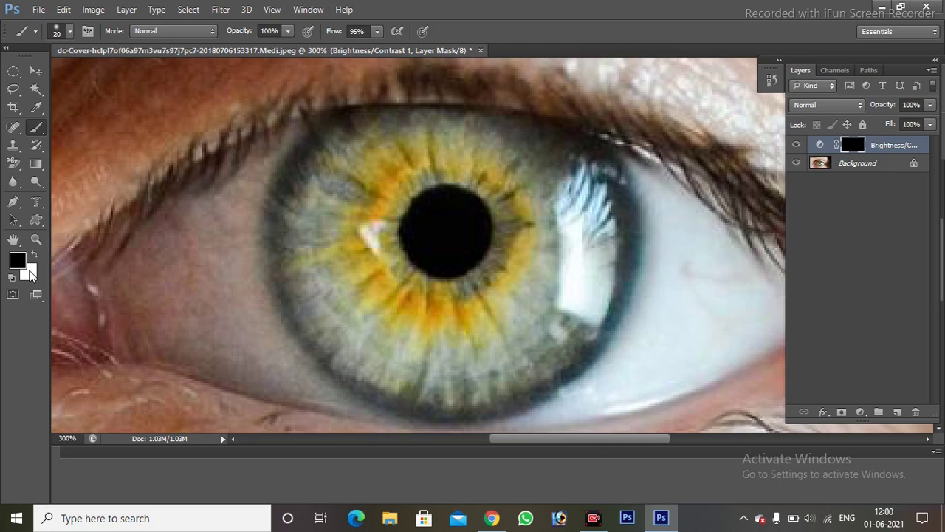
{"action": "key", "text": "x"}
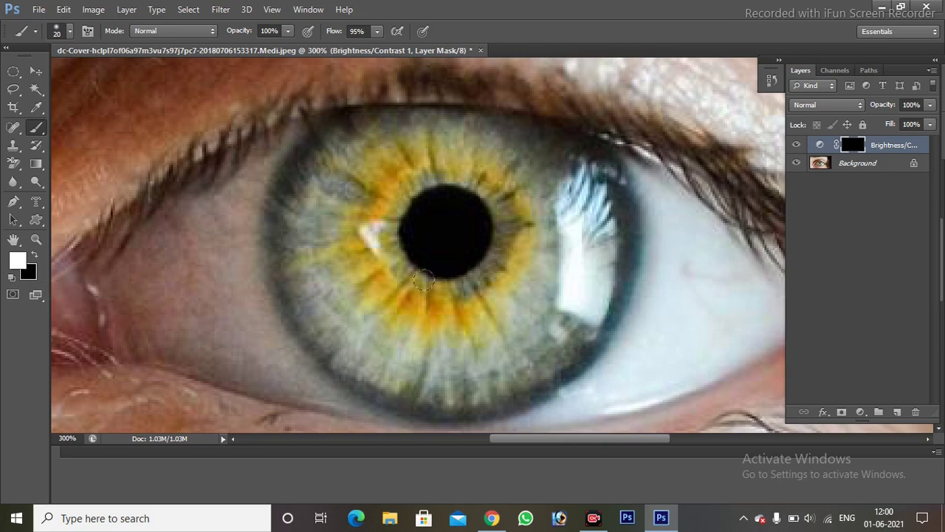
{"action": "mouse_move", "coordinate": [328, 283]}
{"action": "left_mouse_down"}
{"action": "mouse_move", "coordinate": [383, 313]}
{"action": "mouse_move", "coordinate": [460, 295]}
{"action": "mouse_move", "coordinate": [437, 363]}
{"action": "mouse_move", "coordinate": [354, 347]}
{"action": "mouse_move", "coordinate": [417, 386]}
{"action": "mouse_move", "coordinate": [517, 390]}
{"action": "mouse_move", "coordinate": [585, 328]}
{"action": "mouse_move", "coordinate": [624, 199]}
{"action": "mouse_move", "coordinate": [605, 151]}
{"action": "mouse_move", "coordinate": [578, 139]}
{"action": "mouse_move", "coordinate": [521, 144]}
{"action": "mouse_move", "coordinate": [539, 184]}
{"action": "left_mouse_up"}
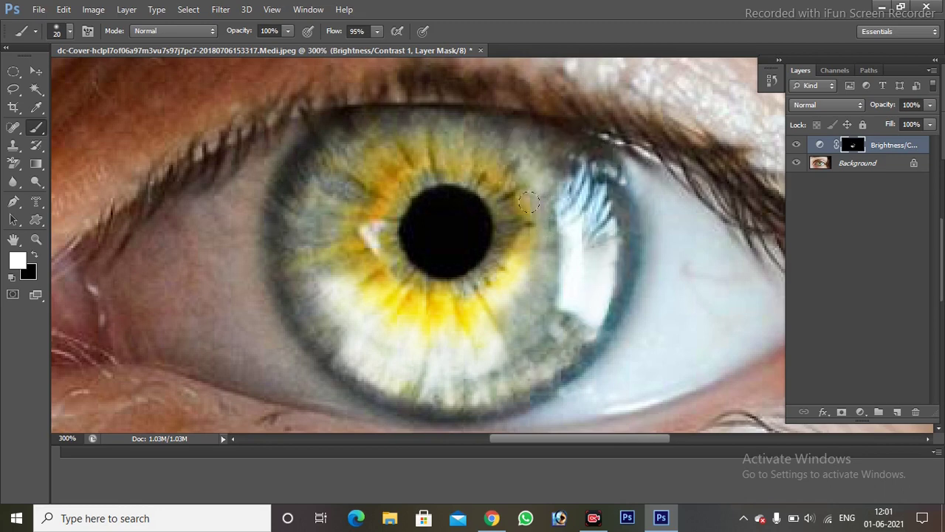
Step: Paint white over the upper, right and left iris on the Brightness/Contrast mask
{"action": "mouse_move", "coordinate": [495, 107]}
{"action": "left_mouse_down"}
{"action": "mouse_move", "coordinate": [479, 116]}
{"action": "mouse_move", "coordinate": [354, 118]}
{"action": "mouse_move", "coordinate": [329, 144]}
{"action": "mouse_move", "coordinate": [310, 169]}
{"action": "mouse_move", "coordinate": [299, 231]}
{"action": "mouse_move", "coordinate": [306, 306]}
{"action": "mouse_move", "coordinate": [328, 351]}
{"action": "mouse_move", "coordinate": [299, 340]}
{"action": "mouse_move", "coordinate": [279, 199]}
{"action": "mouse_move", "coordinate": [292, 148]}
{"action": "mouse_move", "coordinate": [329, 127]}
{"action": "mouse_move", "coordinate": [352, 127]}
{"action": "mouse_move", "coordinate": [323, 264]}
{"action": "mouse_move", "coordinate": [355, 255]}
{"action": "mouse_move", "coordinate": [386, 284]}
{"action": "mouse_move", "coordinate": [509, 284]}
{"action": "mouse_move", "coordinate": [503, 199]}
{"action": "mouse_move", "coordinate": [468, 171]}
{"action": "mouse_move", "coordinate": [406, 168]}
{"action": "mouse_move", "coordinate": [369, 208]}
{"action": "mouse_move", "coordinate": [379, 219]}
{"action": "left_mouse_up"}
{"action": "mouse_move", "coordinate": [437, 213]}
{"action": "left_mouse_down"}
{"action": "mouse_move", "coordinate": [386, 143]}
{"action": "mouse_move", "coordinate": [470, 118]}
{"action": "mouse_move", "coordinate": [396, 115]}
{"action": "mouse_move", "coordinate": [332, 170]}
{"action": "mouse_move", "coordinate": [339, 139]}
{"action": "left_mouse_up"}
{"action": "mouse_move", "coordinate": [316, 202]}
{"action": "left_mouse_down"}
{"action": "mouse_move", "coordinate": [458, 144]}
{"action": "mouse_move", "coordinate": [517, 148]}
{"action": "mouse_move", "coordinate": [516, 115]}
{"action": "mouse_move", "coordinate": [579, 195]}
{"action": "mouse_move", "coordinate": [581, 163]}
{"action": "mouse_move", "coordinate": [602, 222]}
{"action": "mouse_move", "coordinate": [590, 288]}
{"action": "mouse_move", "coordinate": [527, 357]}
{"action": "mouse_move", "coordinate": [437, 370]}
{"action": "mouse_move", "coordinate": [435, 403]}
{"action": "mouse_move", "coordinate": [351, 373]}
{"action": "mouse_move", "coordinate": [399, 410]}
{"action": "mouse_move", "coordinate": [518, 397]}
{"action": "mouse_move", "coordinate": [612, 218]}
{"action": "left_mouse_up"}
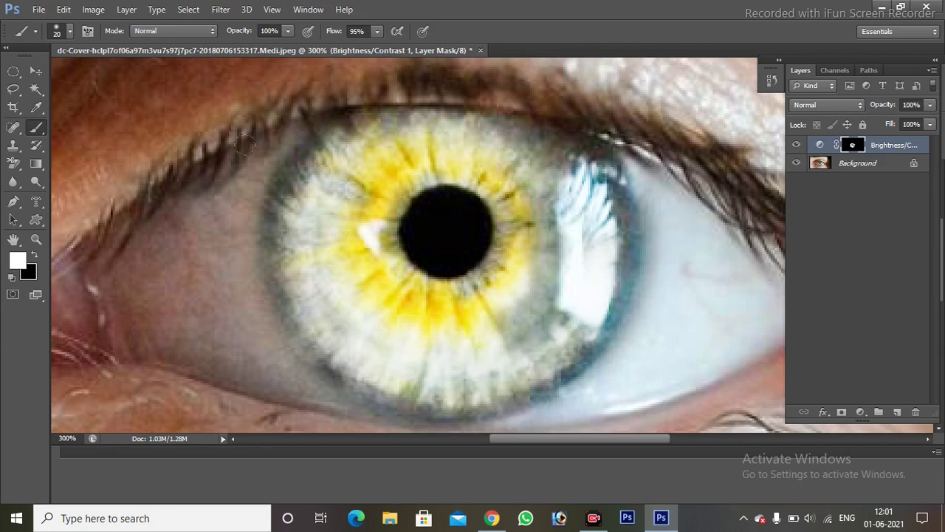
{"action": "mouse_move", "coordinate": [297, 171]}
{"action": "left_mouse_down"}
{"action": "mouse_move", "coordinate": [267, 244]}
{"action": "mouse_move", "coordinate": [299, 129]}
{"action": "mouse_move", "coordinate": [262, 251]}
{"action": "mouse_move", "coordinate": [267, 302]}
{"action": "mouse_move", "coordinate": [295, 344]}
{"action": "mouse_move", "coordinate": [314, 347]}
{"action": "mouse_move", "coordinate": [299, 317]}
{"action": "mouse_move", "coordinate": [250, 274]}
{"action": "left_mouse_up"}
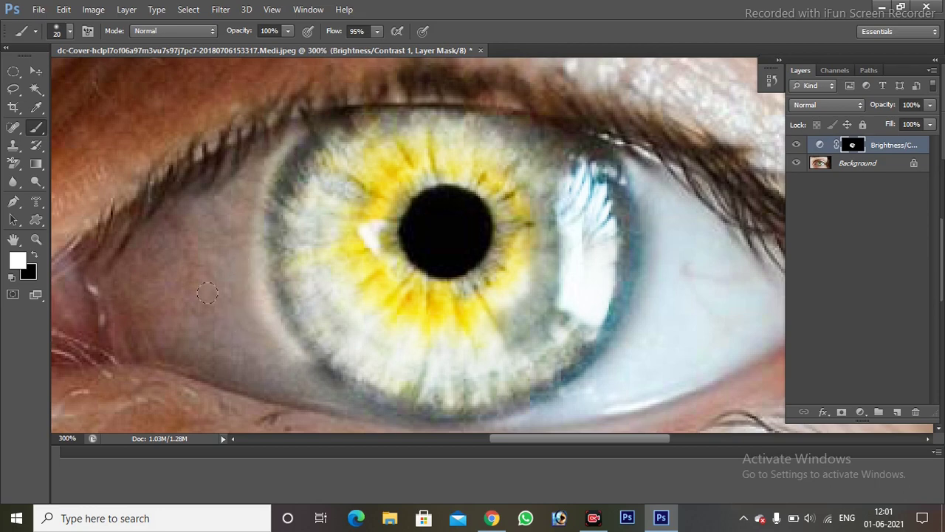
Step: Paint black along the iris's left and right edges to remove brightening spill
{"action": "key", "text": "x"}
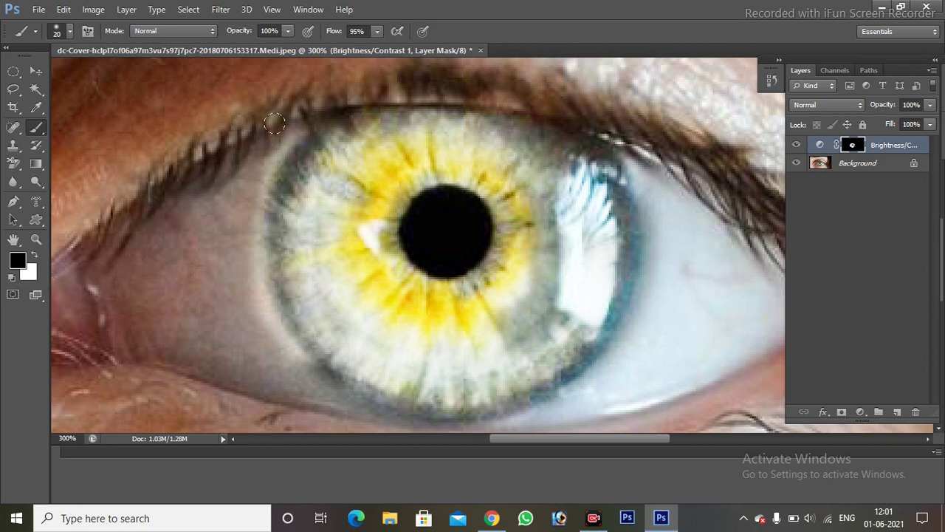
{"action": "mouse_move", "coordinate": [274, 124]}
{"action": "left_mouse_down"}
{"action": "mouse_move", "coordinate": [253, 217]}
{"action": "mouse_move", "coordinate": [267, 318]}
{"action": "mouse_move", "coordinate": [307, 362]}
{"action": "left_mouse_up"}
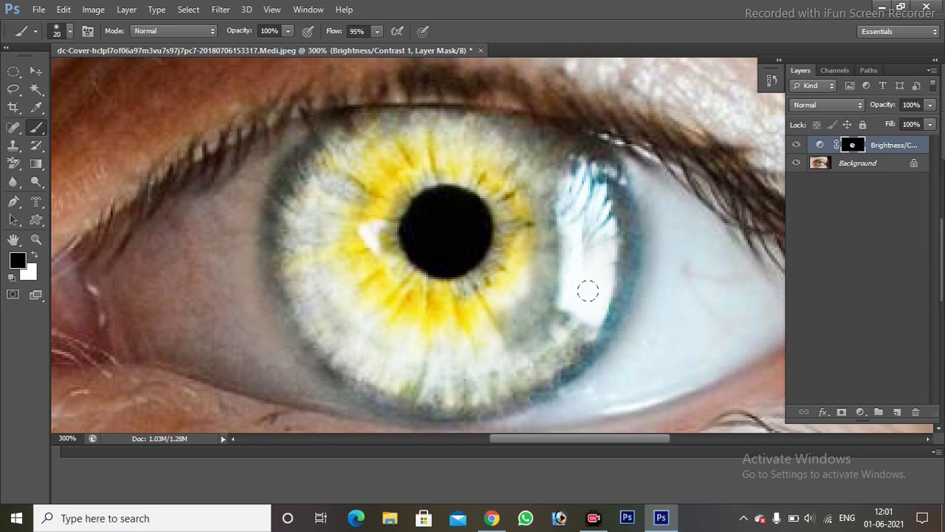
{"action": "mouse_move", "coordinate": [630, 160]}
{"action": "left_mouse_down"}
{"action": "mouse_move", "coordinate": [636, 262]}
{"action": "mouse_move", "coordinate": [610, 335]}
{"action": "mouse_move", "coordinate": [581, 372]}
{"action": "mouse_move", "coordinate": [517, 405]}
{"action": "mouse_move", "coordinate": [432, 415]}
{"action": "mouse_move", "coordinate": [347, 396]}
{"action": "mouse_move", "coordinate": [280, 343]}
{"action": "mouse_move", "coordinate": [262, 288]}
{"action": "mouse_move", "coordinate": [232, 263]}
{"action": "left_mouse_up"}
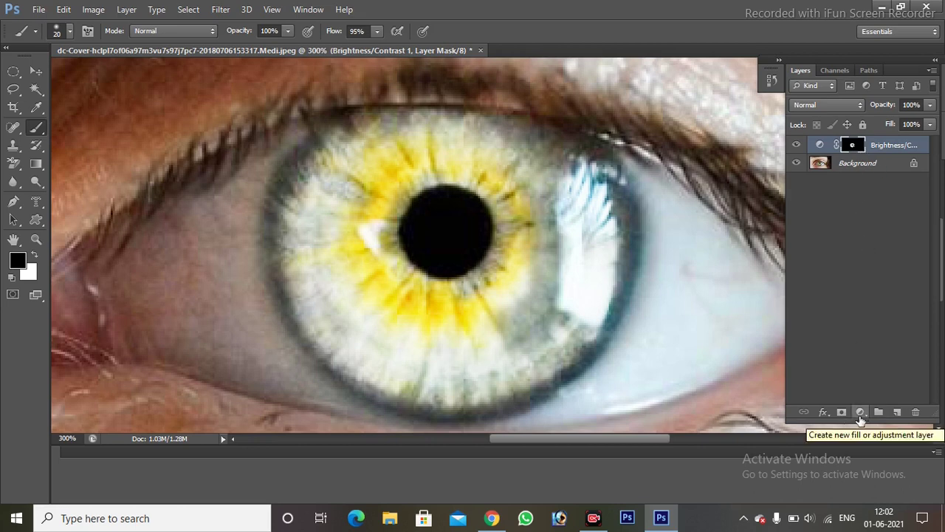
Step: Add a Hue/Saturation layer with Hue -176 and Saturation 30, tinting the iris blue
{"action": "left_click", "coordinate": [859, 416]}
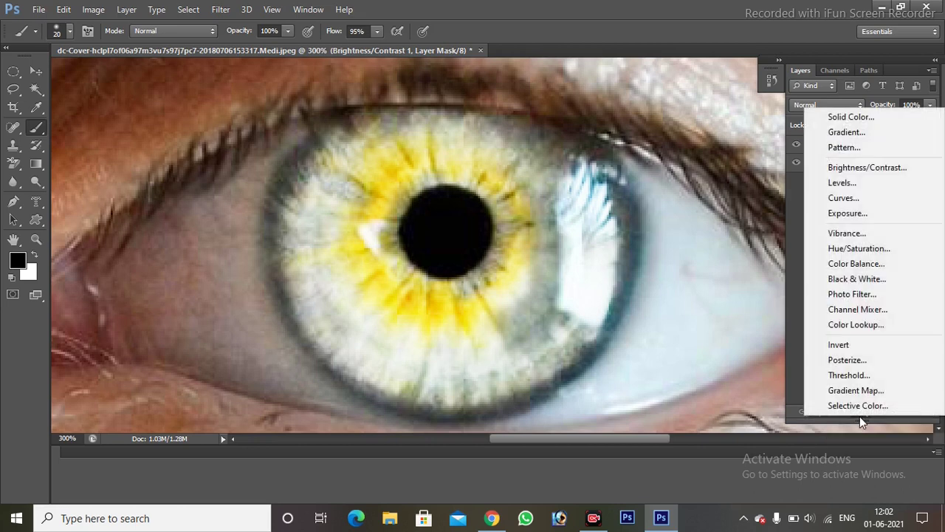
{"action": "left_click", "coordinate": [864, 250]}
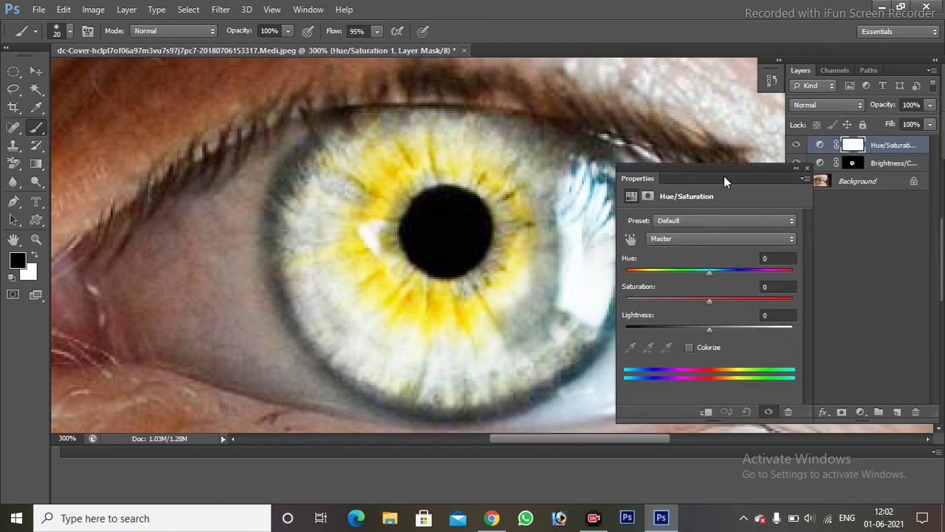
{"action": "left_click_drag", "start_coordinate": [724, 176], "coordinate": [735, 182]}
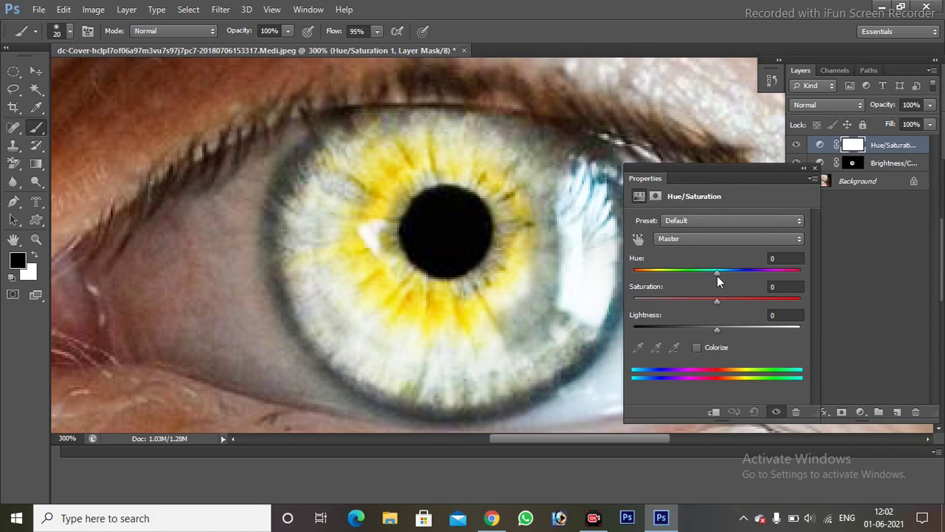
{"action": "left_click_drag", "start_coordinate": [717, 273], "coordinate": [798, 273]}
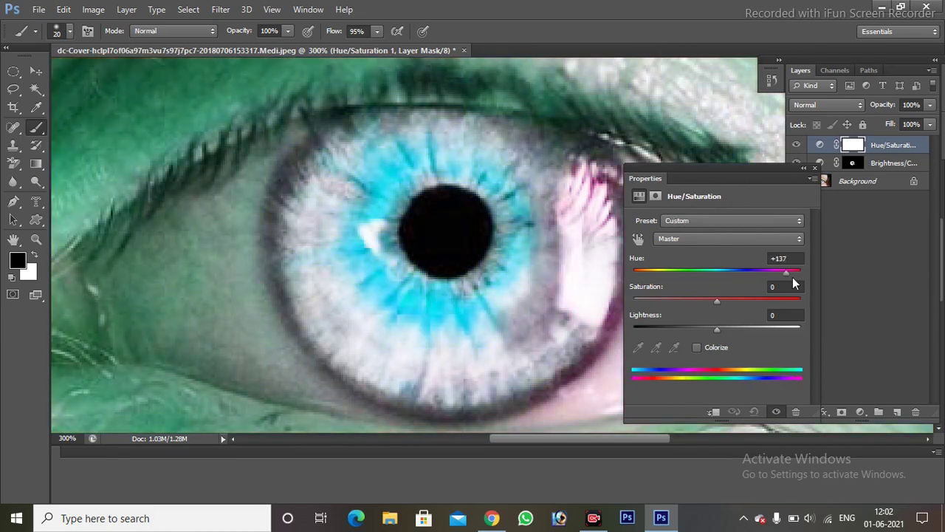
{"action": "left_click_drag", "start_coordinate": [794, 278], "coordinate": [782, 270]}
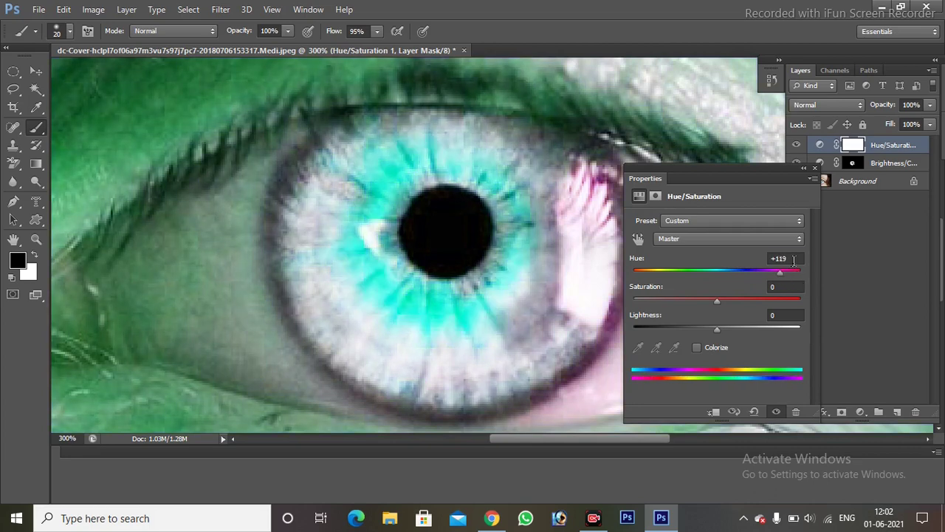
{"action": "left_click", "coordinate": [794, 259]}
{"action": "left_click", "coordinate": [779, 287]}
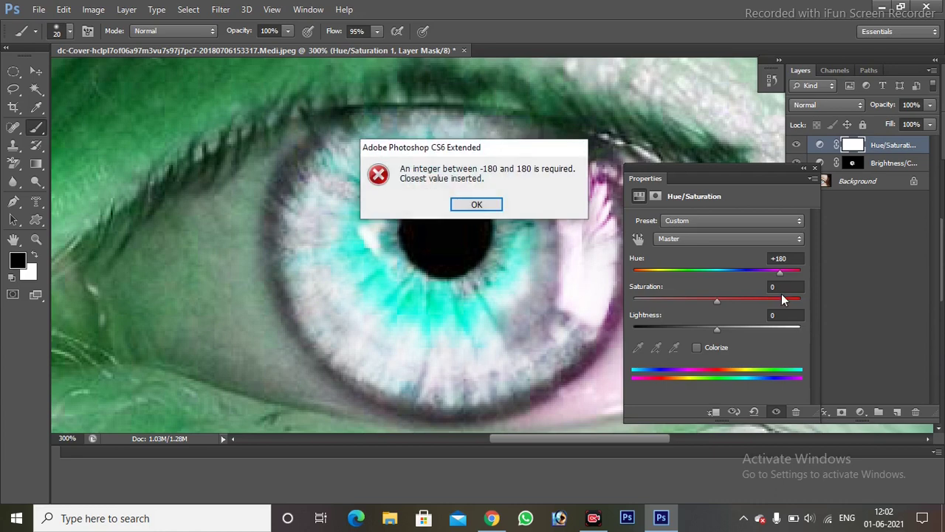
{"action": "left_click", "coordinate": [473, 204]}
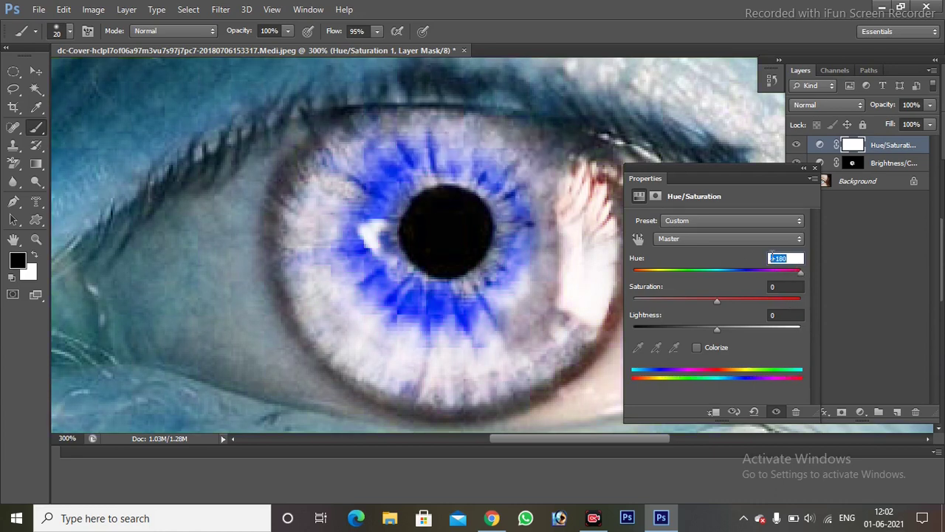
{"action": "type", "text": "30"}
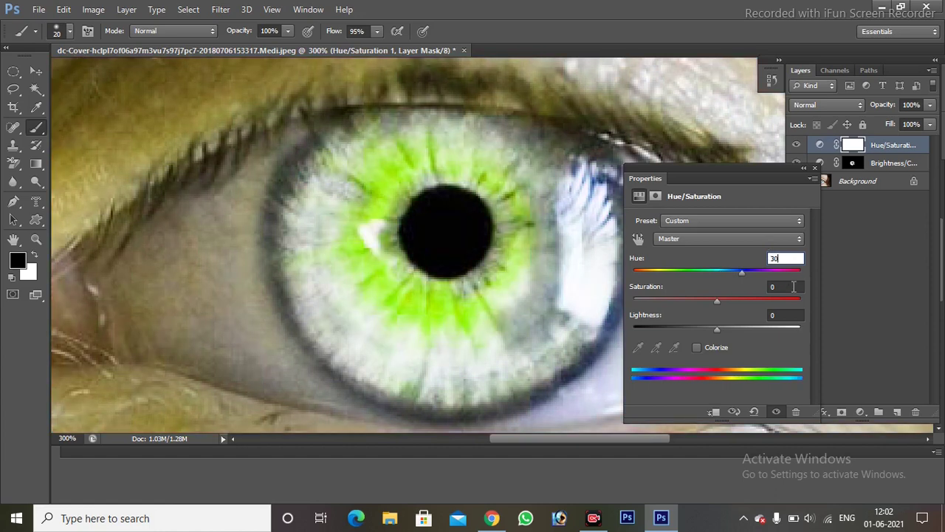
{"action": "left_click", "coordinate": [781, 288]}
{"action": "type", "text": "30"}
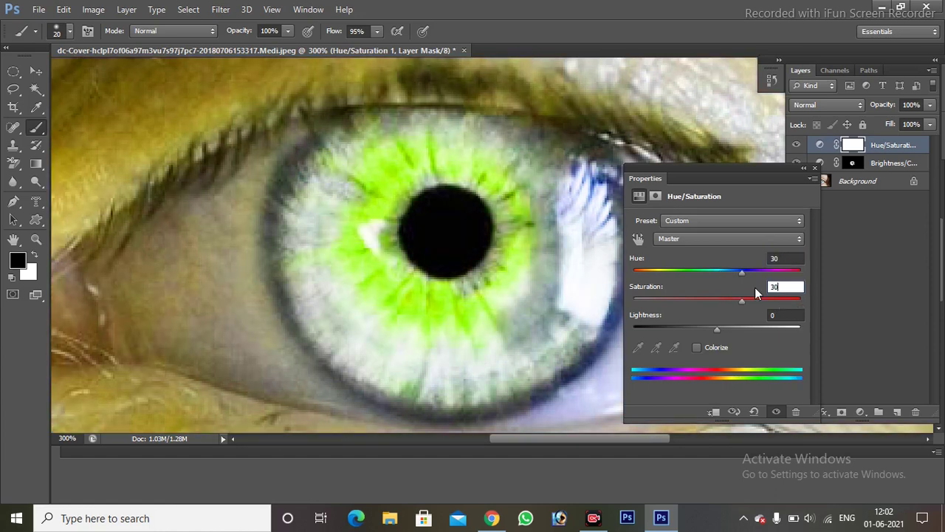
{"action": "left_click_drag", "start_coordinate": [742, 270], "coordinate": [634, 271]}
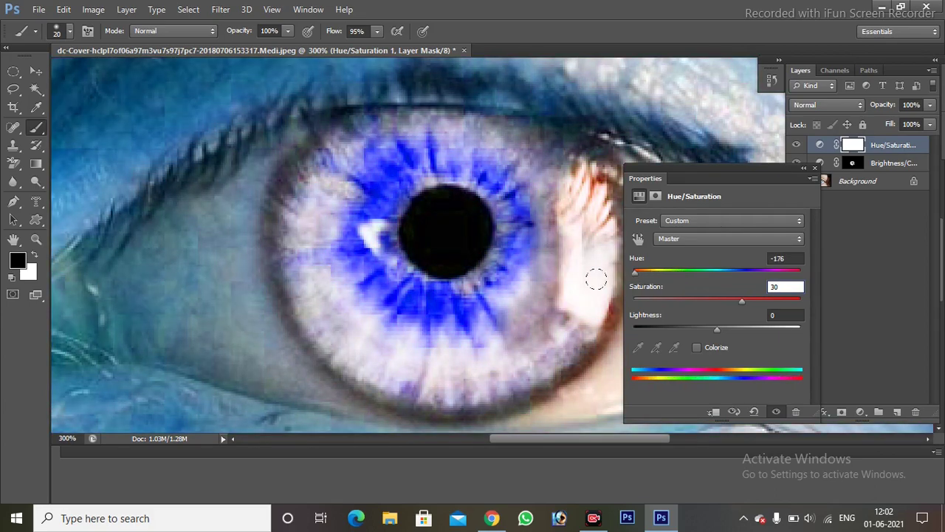
Step: Lower the Hue/Saturation layer's Saturation to -26 and set Lightness to -10
{"action": "mouse_move", "coordinate": [742, 301]}
{"action": "left_mouse_down"}
{"action": "mouse_move", "coordinate": [663, 302]}
{"action": "mouse_move", "coordinate": [760, 303]}
{"action": "mouse_move", "coordinate": [691, 310]}
{"action": "left_mouse_up"}
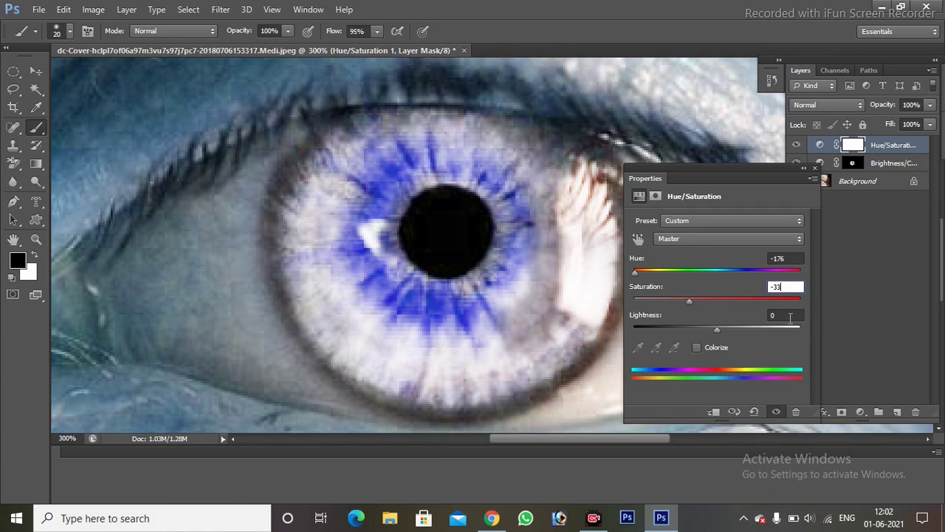
{"action": "key", "text": "Tab"}
{"action": "mouse_move", "coordinate": [692, 301]}
{"action": "left_mouse_down"}
{"action": "mouse_move", "coordinate": [746, 305]}
{"action": "mouse_move", "coordinate": [696, 311]}
{"action": "left_mouse_up"}
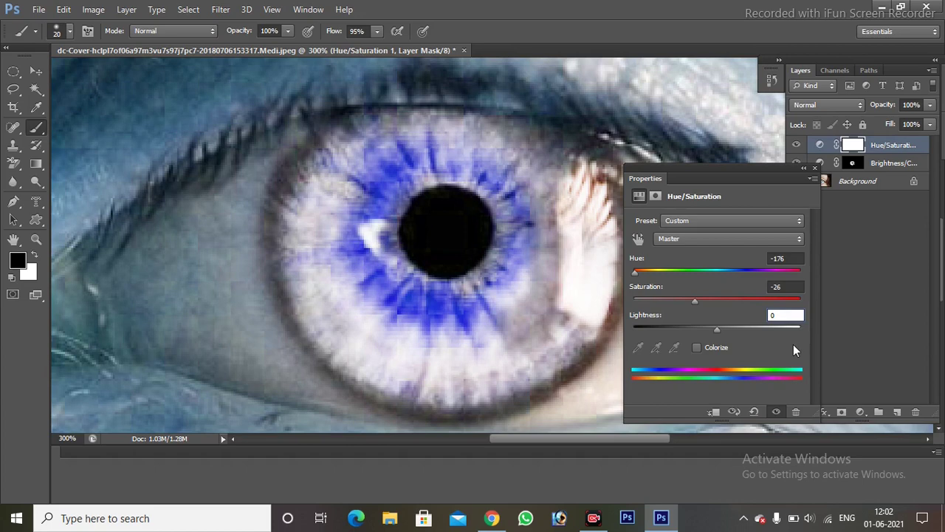
{"action": "double_click", "coordinate": [773, 315]}
{"action": "type", "text": "10"}
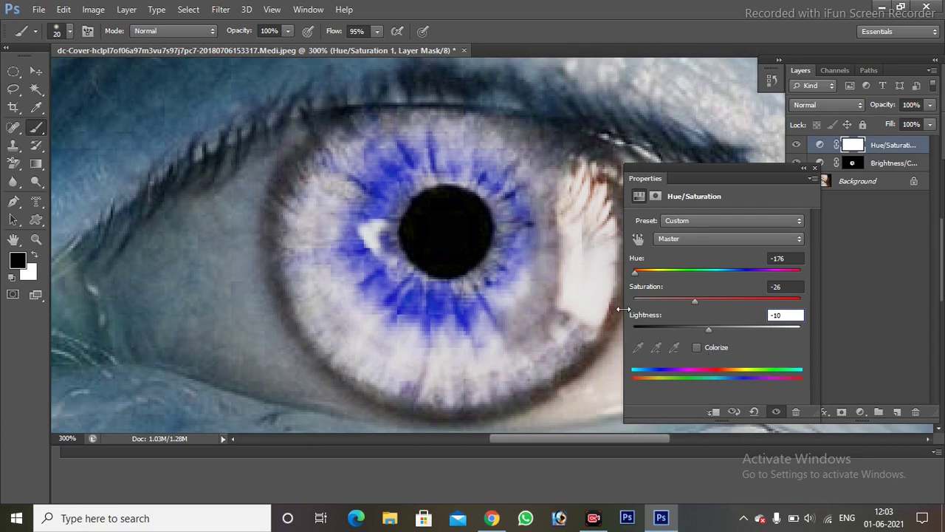
{"action": "left_click", "coordinate": [814, 167]}
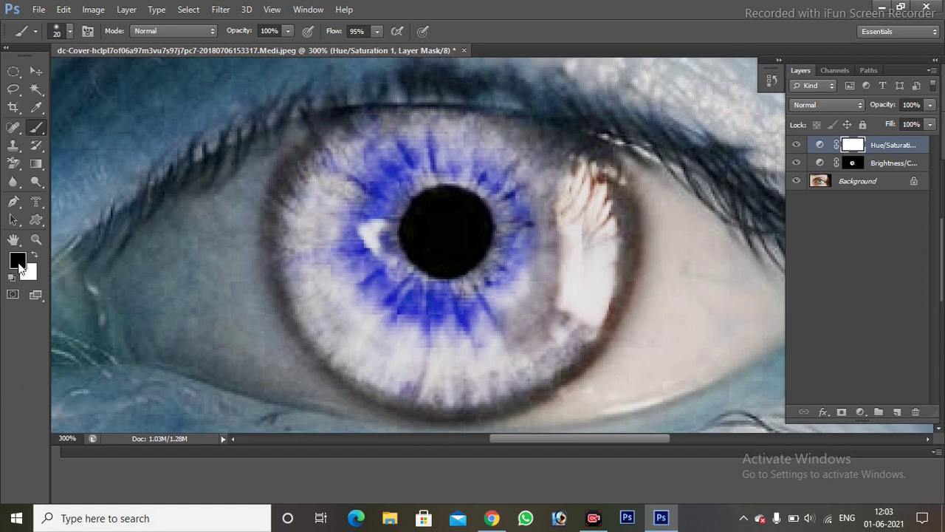
Step: Invert the Hue/Saturation mask and paint white over the iris to confine the blue tint
{"action": "key", "text": "x"}
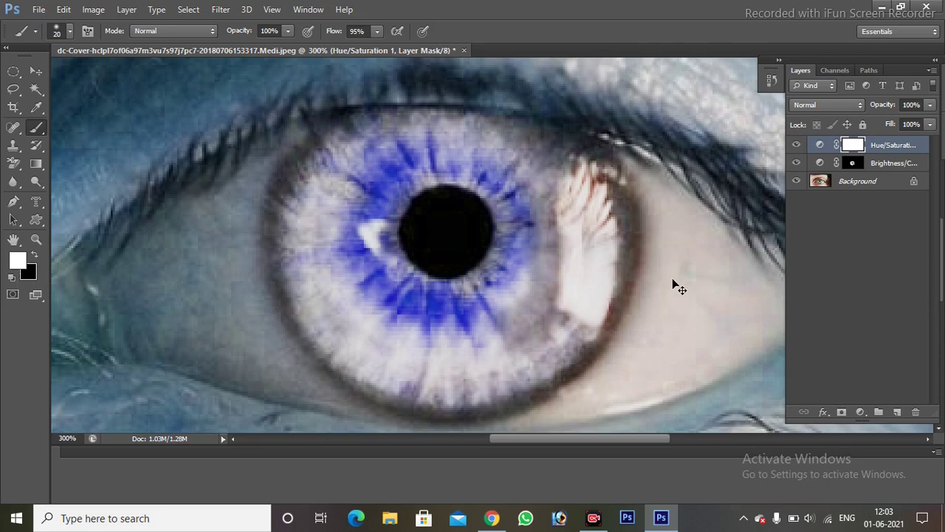
{"action": "key", "text": "ctrl+i"}
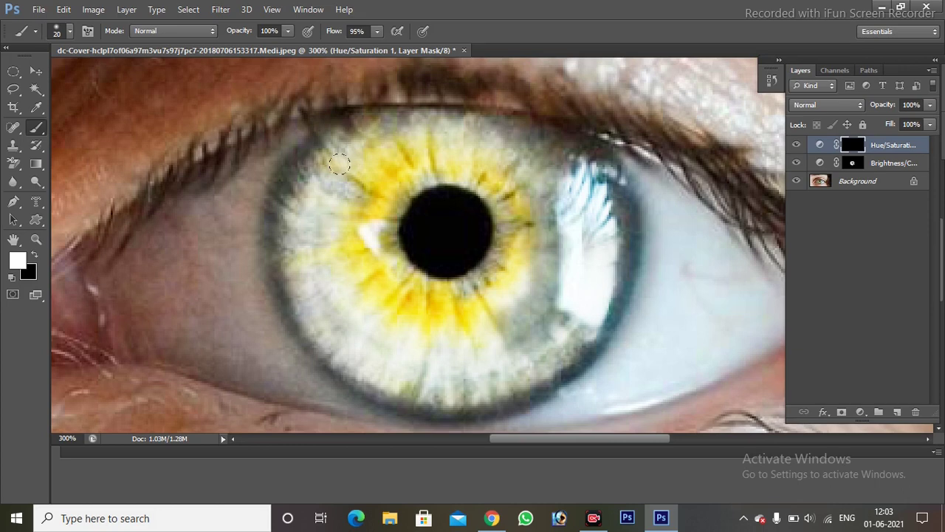
{"action": "mouse_move", "coordinate": [357, 154]}
{"action": "left_mouse_down"}
{"action": "mouse_move", "coordinate": [362, 198]}
{"action": "mouse_move", "coordinate": [411, 253]}
{"action": "mouse_move", "coordinate": [376, 311]}
{"action": "mouse_move", "coordinate": [347, 229]}
{"action": "mouse_move", "coordinate": [351, 296]}
{"action": "mouse_move", "coordinate": [489, 361]}
{"action": "mouse_move", "coordinate": [413, 310]}
{"action": "mouse_move", "coordinate": [473, 284]}
{"action": "mouse_move", "coordinate": [468, 337]}
{"action": "mouse_move", "coordinate": [477, 336]}
{"action": "mouse_move", "coordinate": [509, 285]}
{"action": "mouse_move", "coordinate": [517, 229]}
{"action": "mouse_move", "coordinate": [491, 162]}
{"action": "mouse_move", "coordinate": [489, 173]}
{"action": "mouse_move", "coordinate": [421, 166]}
{"action": "mouse_move", "coordinate": [373, 148]}
{"action": "mouse_move", "coordinate": [434, 183]}
{"action": "left_mouse_up"}
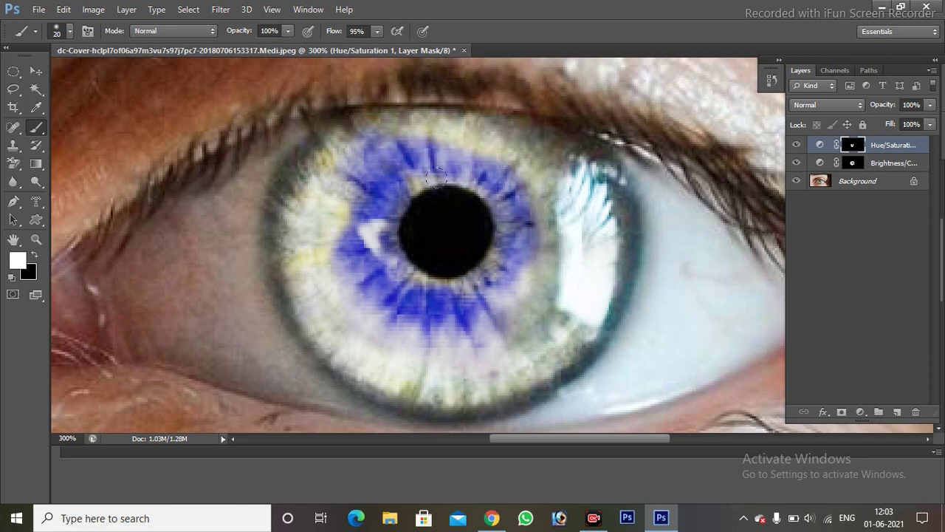
{"action": "left_click_drag", "start_coordinate": [407, 229], "coordinate": [423, 327]}
{"action": "mouse_move", "coordinate": [413, 367]}
{"action": "left_mouse_down"}
{"action": "mouse_move", "coordinate": [382, 376]}
{"action": "mouse_move", "coordinate": [487, 361]}
{"action": "mouse_move", "coordinate": [500, 369]}
{"action": "mouse_move", "coordinate": [545, 342]}
{"action": "mouse_move", "coordinate": [574, 258]}
{"action": "mouse_move", "coordinate": [572, 270]}
{"action": "mouse_move", "coordinate": [580, 159]}
{"action": "mouse_move", "coordinate": [504, 131]}
{"action": "mouse_move", "coordinate": [391, 111]}
{"action": "mouse_move", "coordinate": [413, 131]}
{"action": "mouse_move", "coordinate": [552, 185]}
{"action": "mouse_move", "coordinate": [609, 248]}
{"action": "mouse_move", "coordinate": [529, 236]}
{"action": "mouse_move", "coordinate": [363, 340]}
{"action": "mouse_move", "coordinate": [305, 214]}
{"action": "mouse_move", "coordinate": [325, 160]}
{"action": "mouse_move", "coordinate": [299, 256]}
{"action": "mouse_move", "coordinate": [312, 142]}
{"action": "mouse_move", "coordinate": [341, 217]}
{"action": "left_mouse_up"}
{"action": "mouse_move", "coordinate": [380, 130]}
{"action": "left_mouse_down"}
{"action": "mouse_move", "coordinate": [489, 165]}
{"action": "mouse_move", "coordinate": [552, 263]}
{"action": "mouse_move", "coordinate": [572, 197]}
{"action": "mouse_move", "coordinate": [528, 334]}
{"action": "mouse_move", "coordinate": [459, 386]}
{"action": "mouse_move", "coordinate": [323, 314]}
{"action": "mouse_move", "coordinate": [307, 213]}
{"action": "mouse_move", "coordinate": [362, 147]}
{"action": "left_mouse_up"}
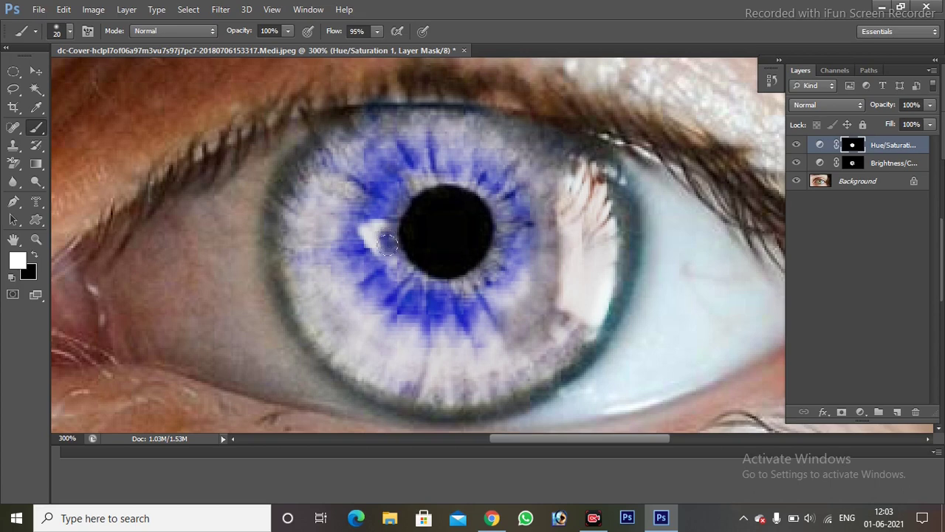
{"action": "key", "text": "x"}
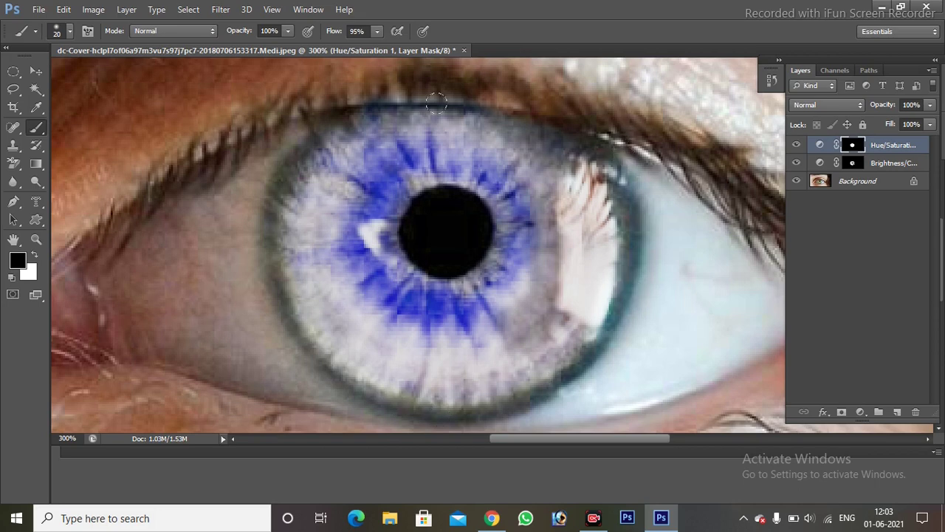
{"action": "key", "text": "x"}
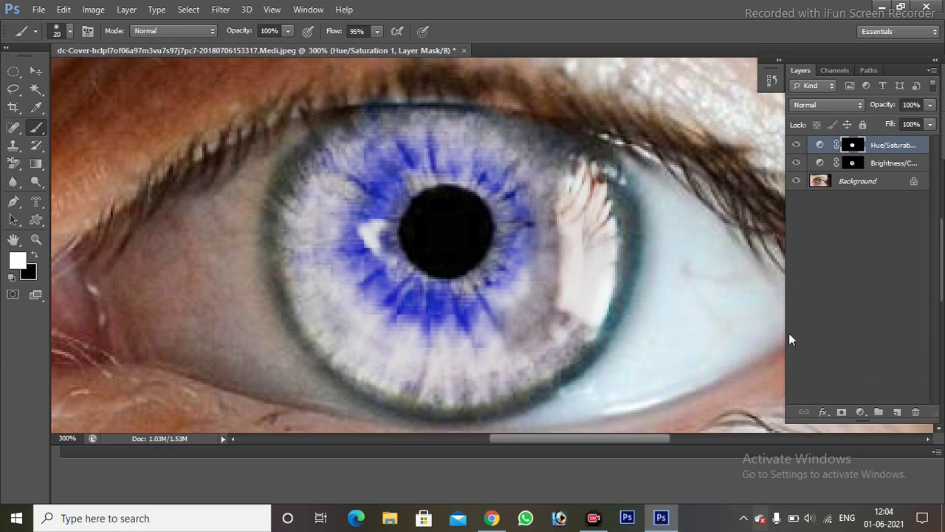
Step: Change the Hue/Saturation layer to Hue +139 and Saturation +3 for a light sky-blue iris
{"action": "left_click", "coordinate": [819, 147]}
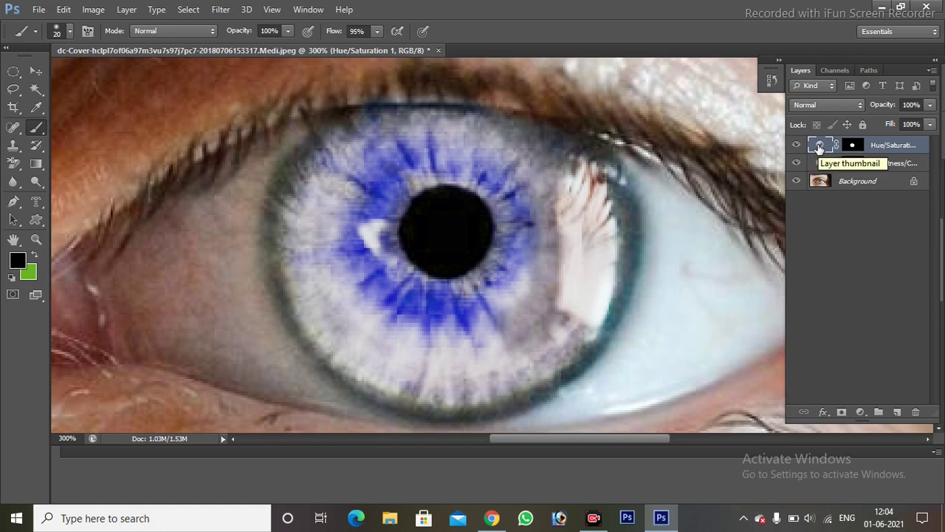
{"action": "double_click", "coordinate": [819, 147]}
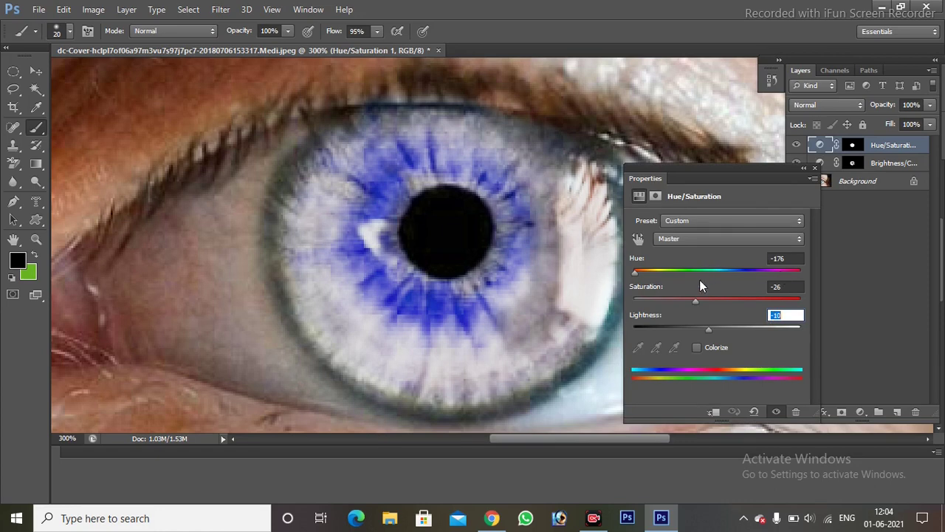
{"action": "mouse_move", "coordinate": [635, 273]}
{"action": "left_mouse_down"}
{"action": "mouse_move", "coordinate": [777, 292]}
{"action": "mouse_move", "coordinate": [730, 291]}
{"action": "left_mouse_up"}
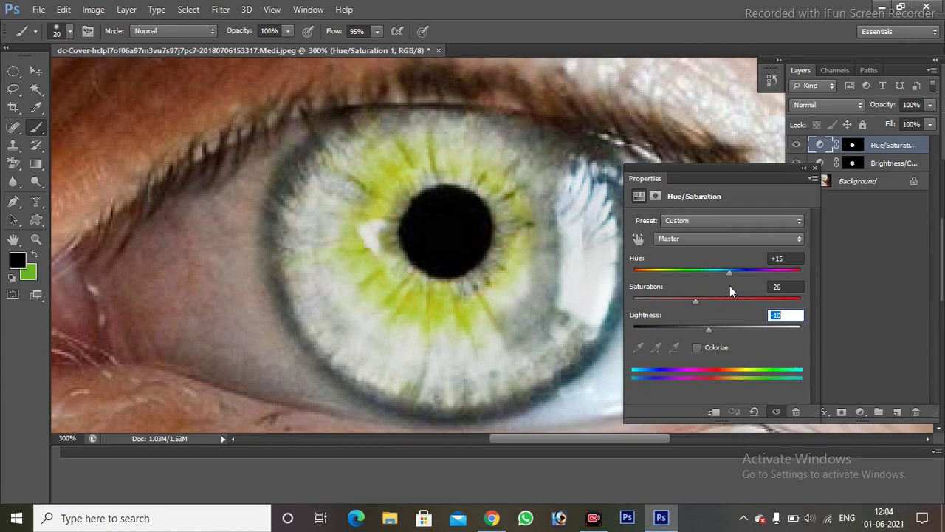
{"action": "mouse_move", "coordinate": [730, 289]}
{"action": "left_mouse_down"}
{"action": "mouse_move", "coordinate": [798, 290]}
{"action": "mouse_move", "coordinate": [786, 294]}
{"action": "left_mouse_up"}
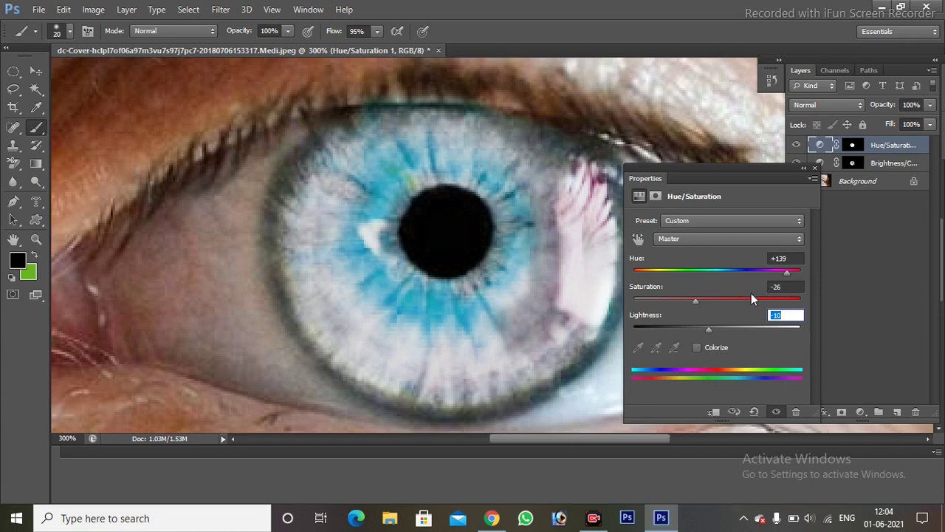
{"action": "left_click_drag", "start_coordinate": [695, 301], "coordinate": [720, 316]}
{"action": "left_click", "coordinate": [815, 169]}
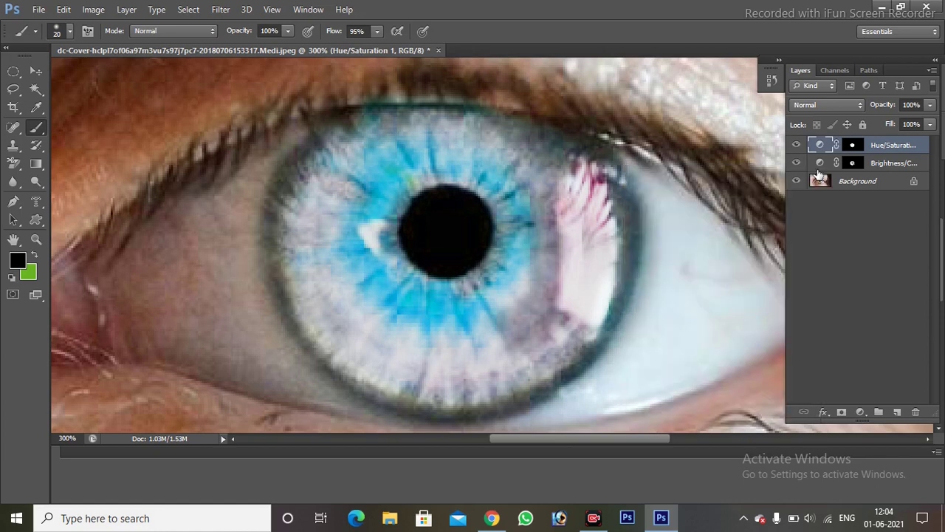
Step: Select both the Hue/Saturation and Brightness/Contrast layers and group them into Group 1
{"action": "left_click", "coordinate": [888, 162]}
{"action": "left_click", "coordinate": [887, 145]}
{"action": "left_click", "coordinate": [888, 163]}
{"action": "left_click", "coordinate": [886, 147]}
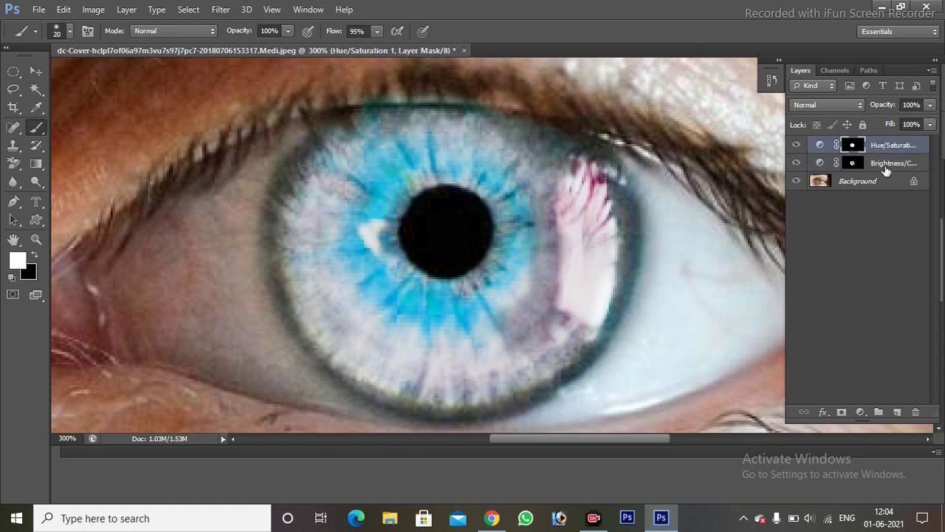
{"action": "left_click", "coordinate": [887, 166], "text": "shift"}
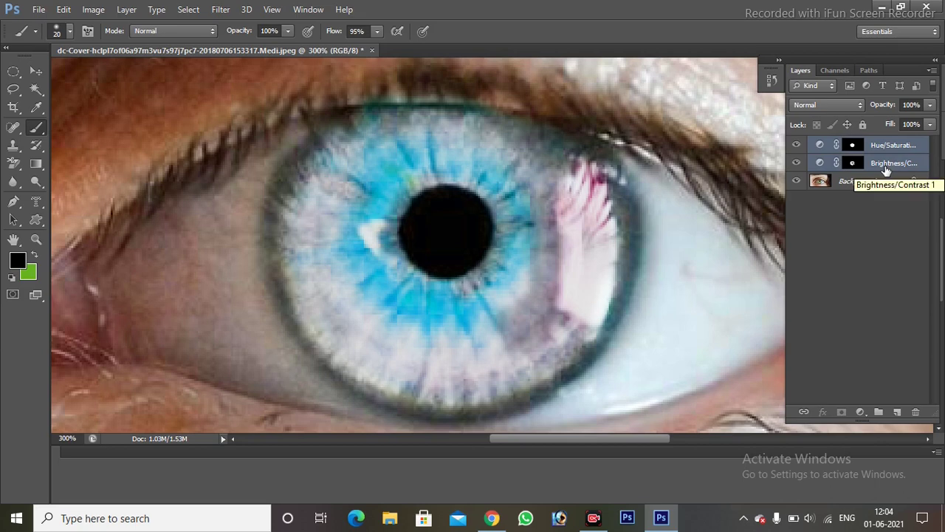
{"action": "left_click_drag", "start_coordinate": [876, 142], "coordinate": [876, 139]}
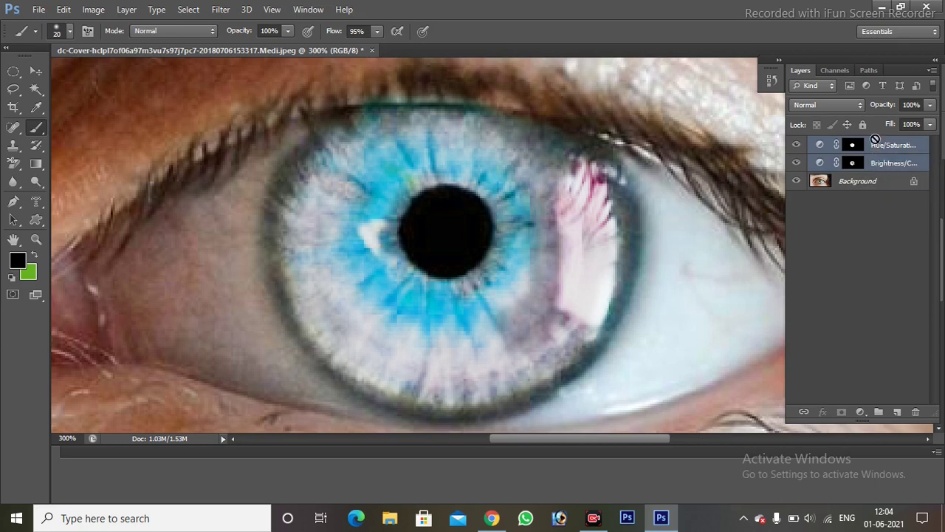
{"action": "key", "text": "ctrl+g"}
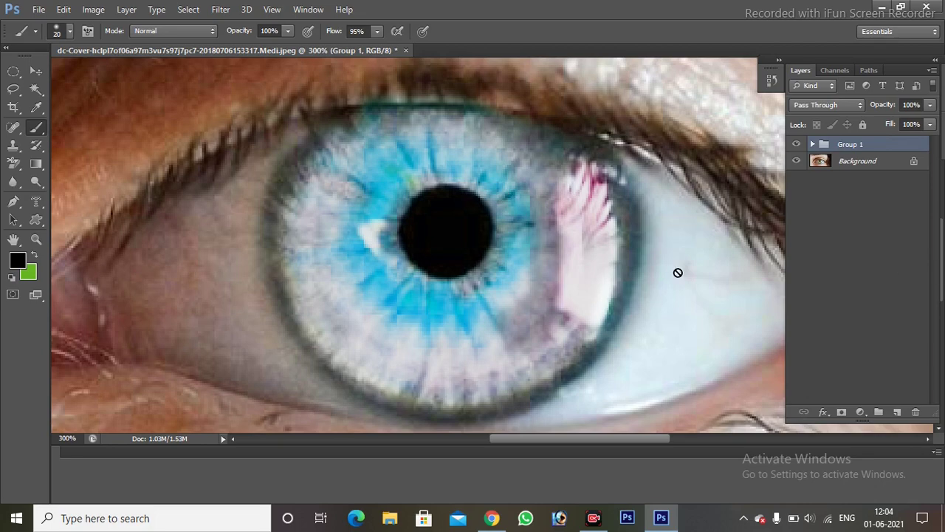
Step: Zoom the eye photo to Actual Pixels
{"action": "key", "text": "z"}
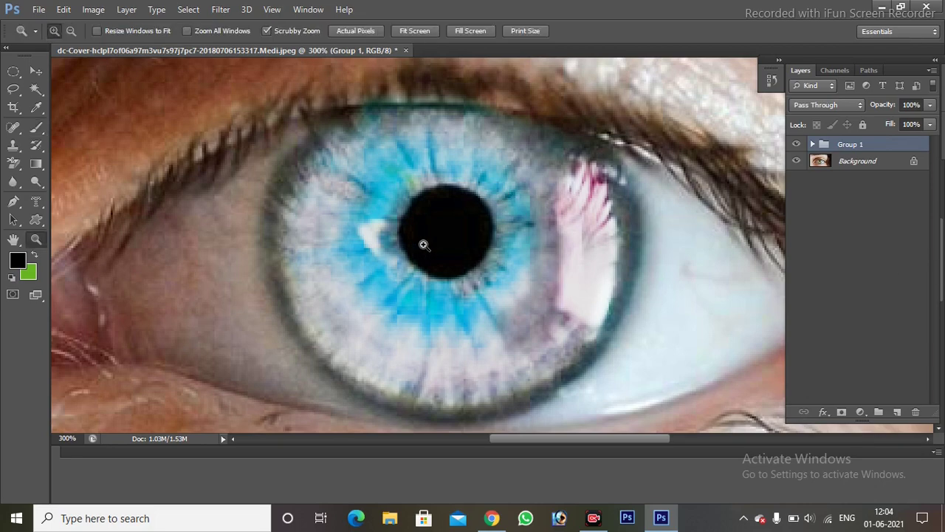
{"action": "right_click", "coordinate": [422, 245]}
{"action": "left_click", "coordinate": [468, 271]}
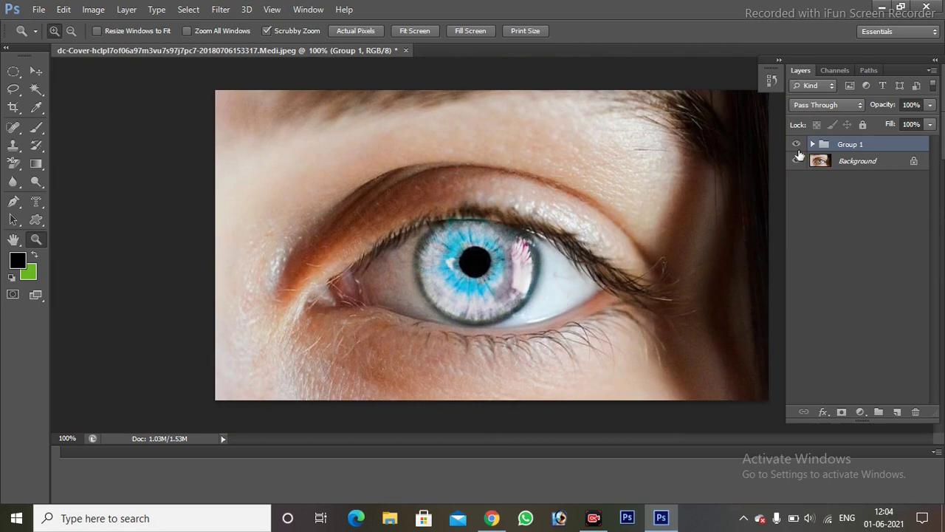
Step: Toggle Group 1's visibility to compare original and light blue iris, leaving it visible
{"action": "left_click", "coordinate": [797, 144]}
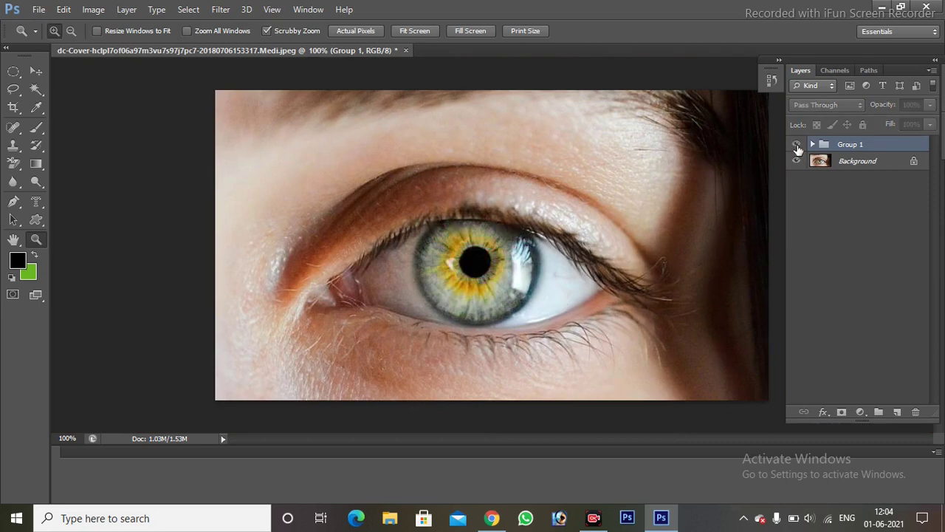
{"action": "left_click", "coordinate": [797, 145]}
{"action": "left_click", "coordinate": [797, 145]}
{"action": "left_click", "coordinate": [797, 145]}
{"action": "left_click", "coordinate": [797, 146]}
{"action": "left_click", "coordinate": [797, 145]}
{"action": "left_click", "coordinate": [797, 145]}
{"action": "left_click", "coordinate": [797, 145]}
{"action": "left_click", "coordinate": [797, 146]}
{"action": "left_click", "coordinate": [797, 145]}
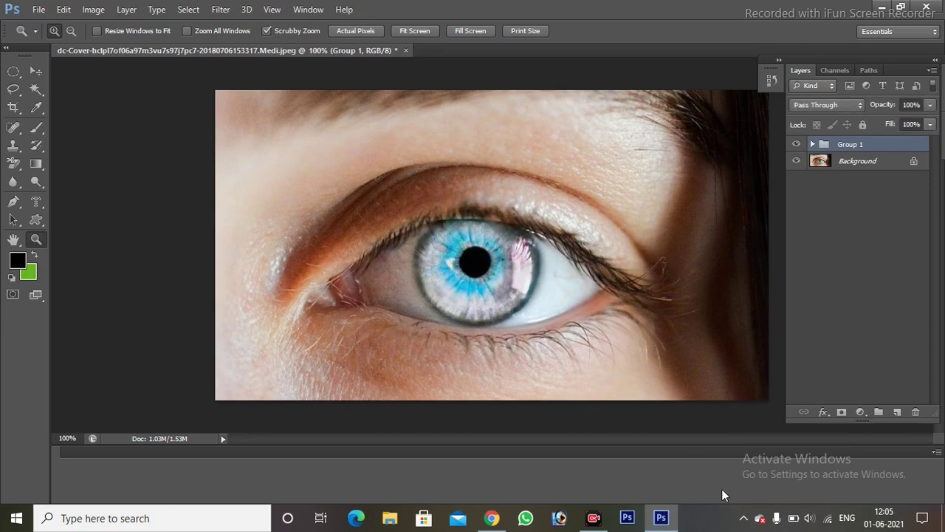